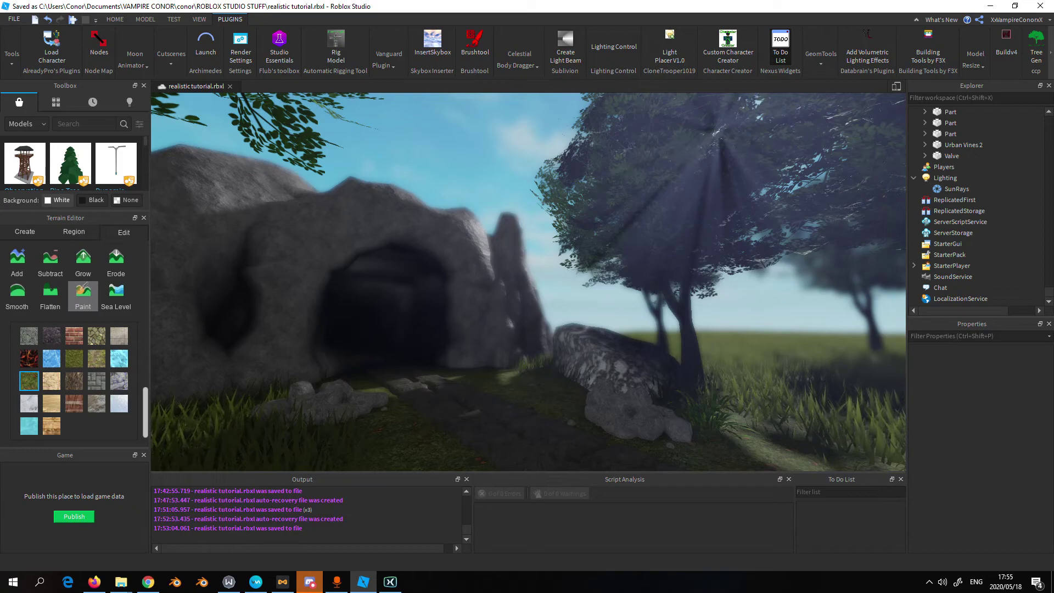
Enlarge the Toolbox area and delete the DepthOfField effect from the Camera in the Workspace
drag(74, 213, 74, 295)
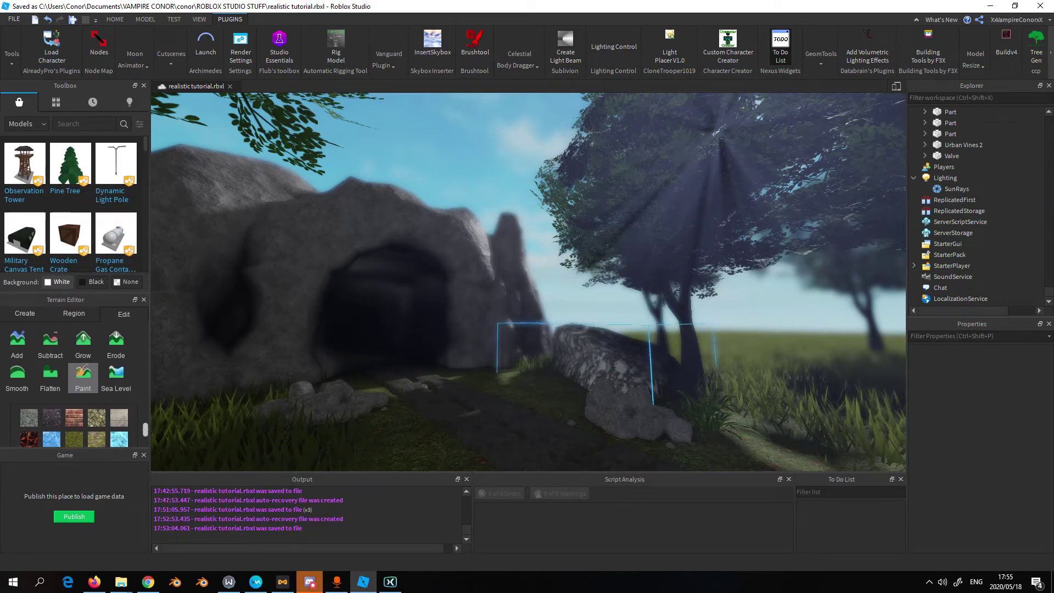
right_drag(527, 274, 523, 247)
scroll(963, 177, up, 2)
scroll(964, 177, up, 6)
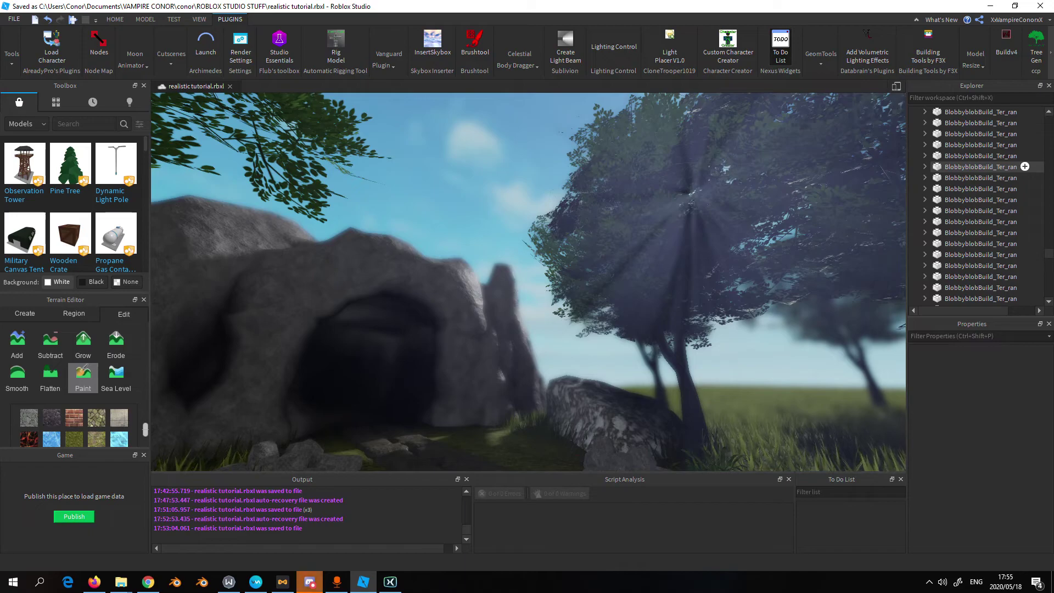
scroll(978, 142, up, 6)
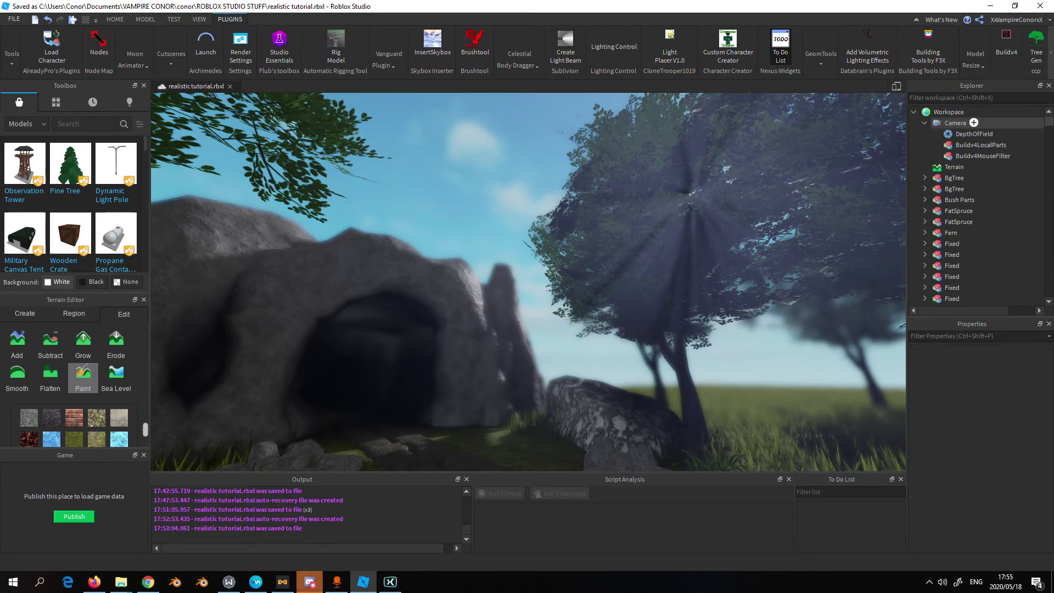
right_drag(494, 181, 538, 178)
click(974, 134)
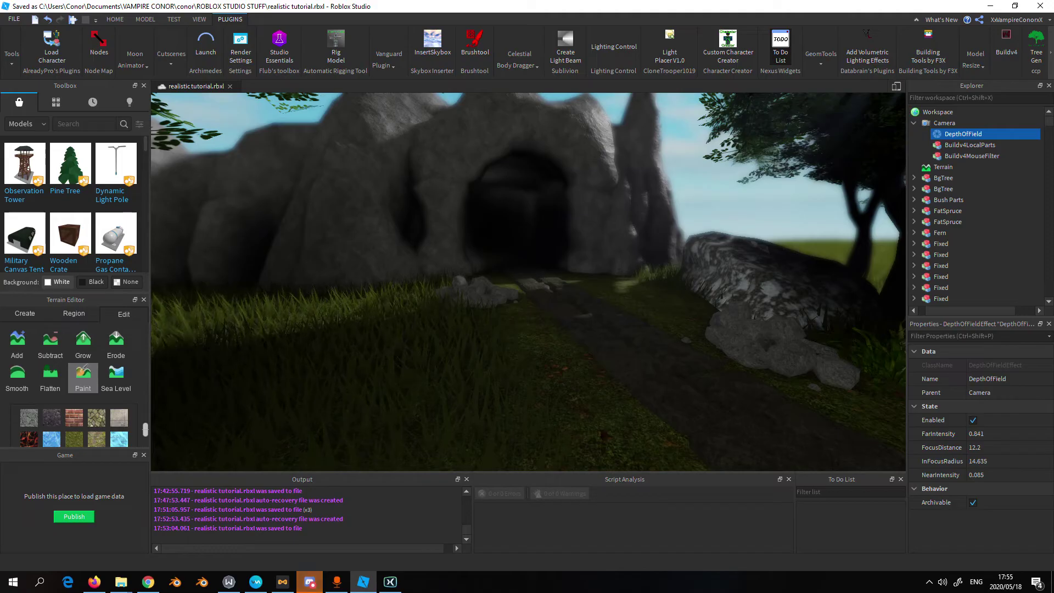
key(Delete)
Tour the scene to examine the cave entrance, the stone path and the nearby trees without the blur effect
right_drag(528, 281, 626, 277)
key(w)
key(s)
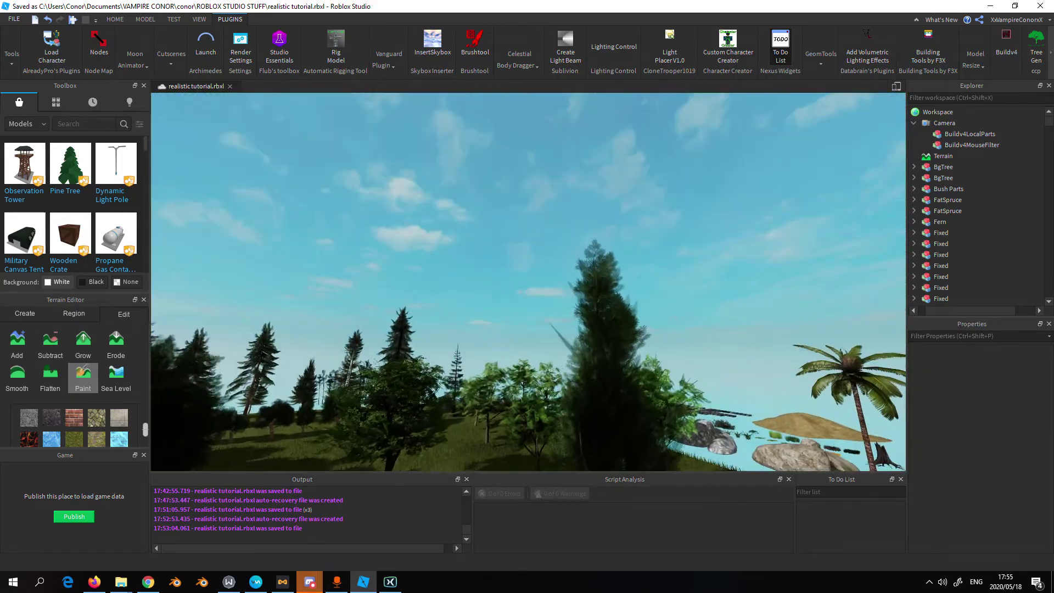
key(e)
key(w)
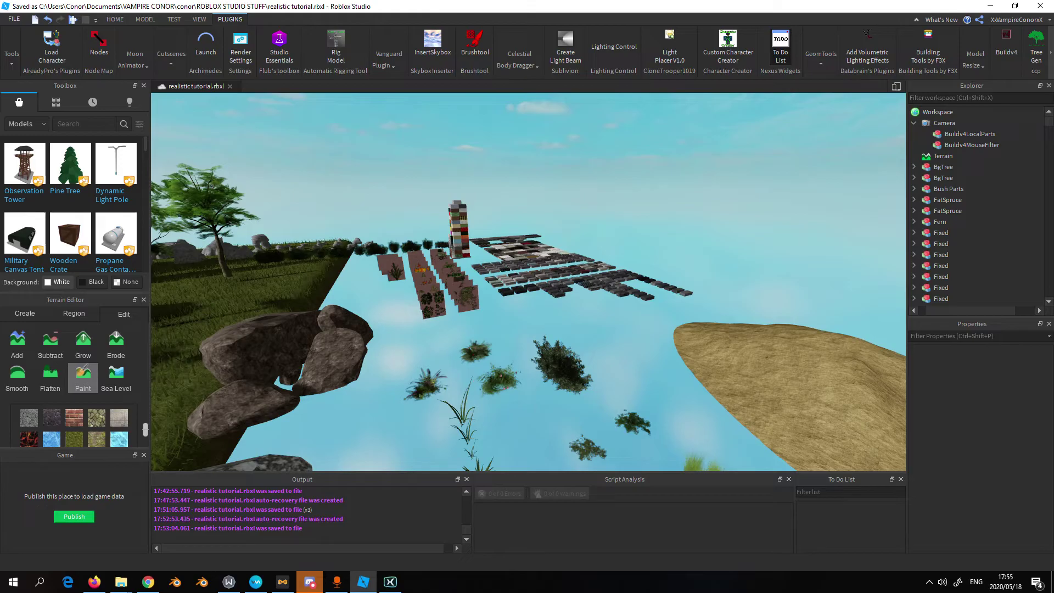
key(q)
right_drag(528, 282, 423, 266)
key(w)
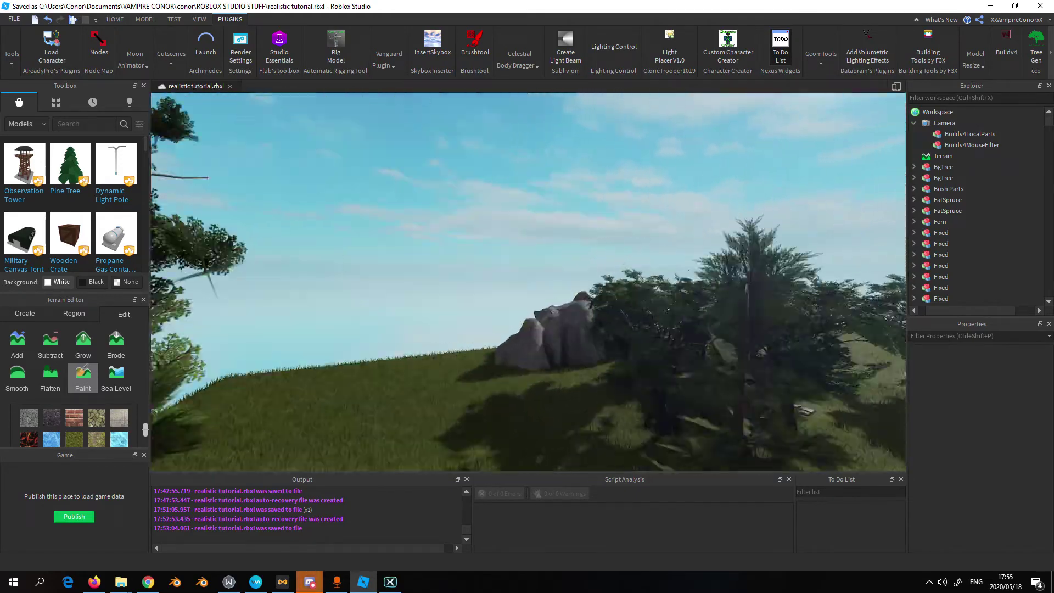
key(w)
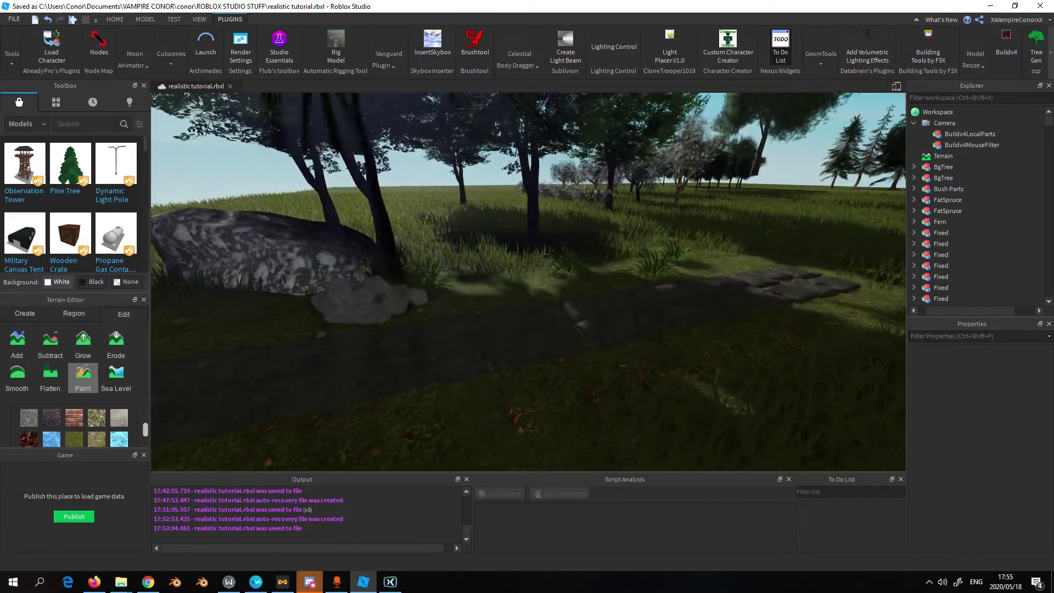
key(w)
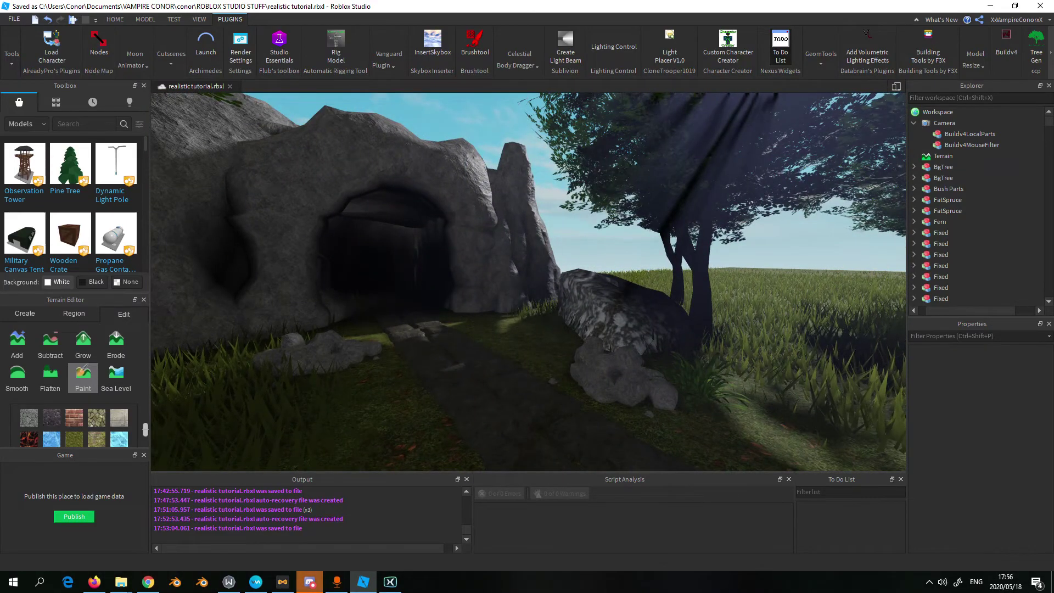
key(w)
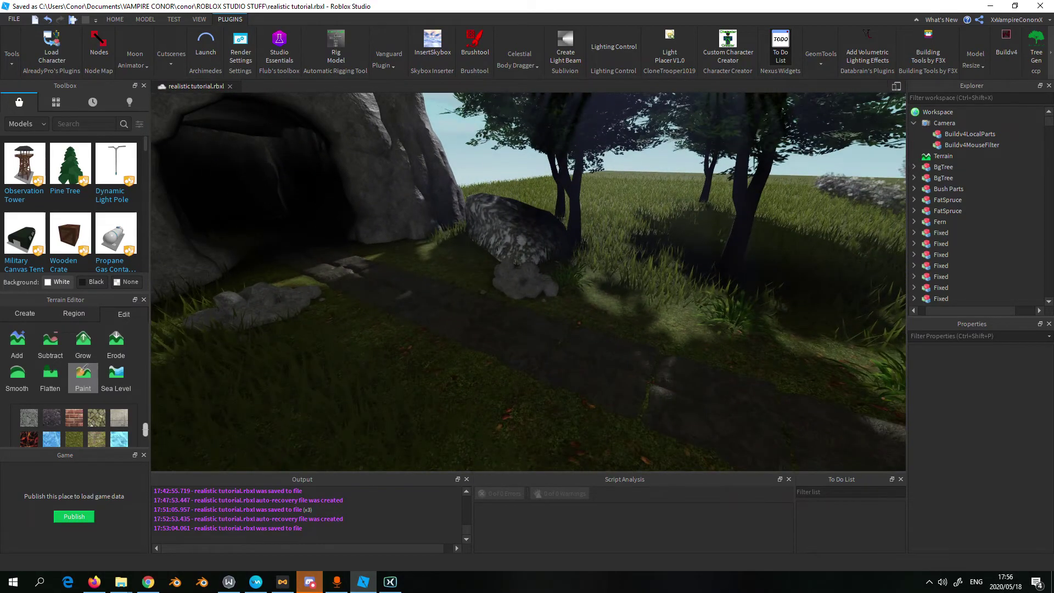
key(w)
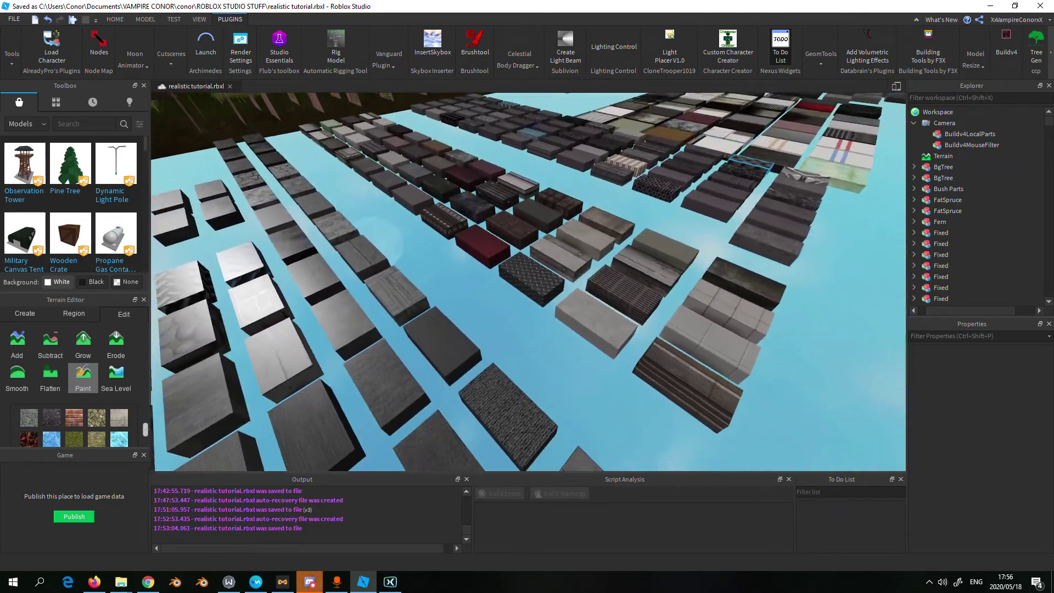
Examine the terrain from above and inspect the different tree and bush models planted on the grass
right_drag(528, 281, 494, 259)
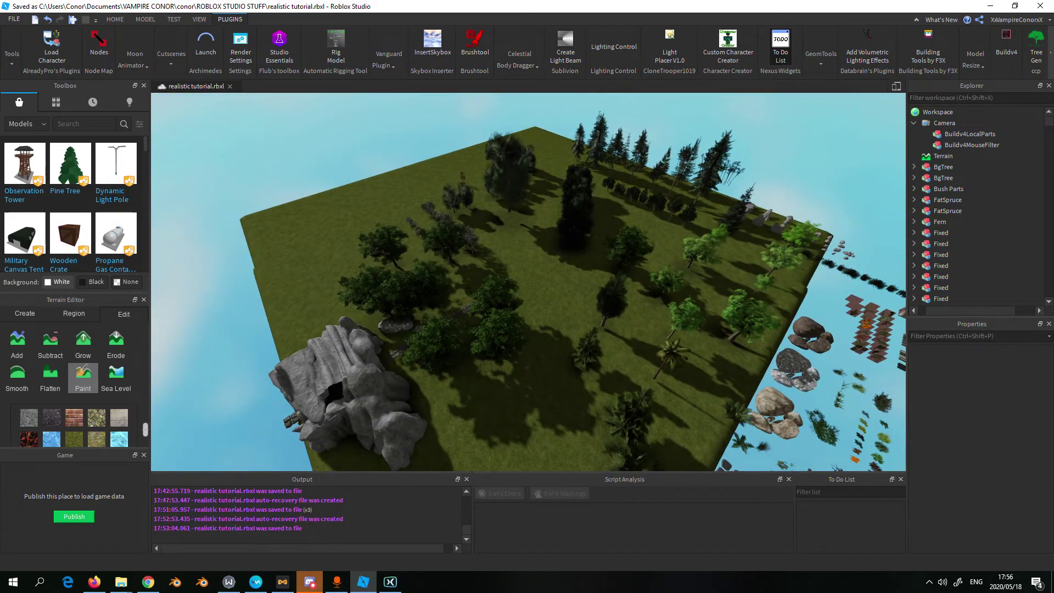
right_drag(528, 281, 528, 247)
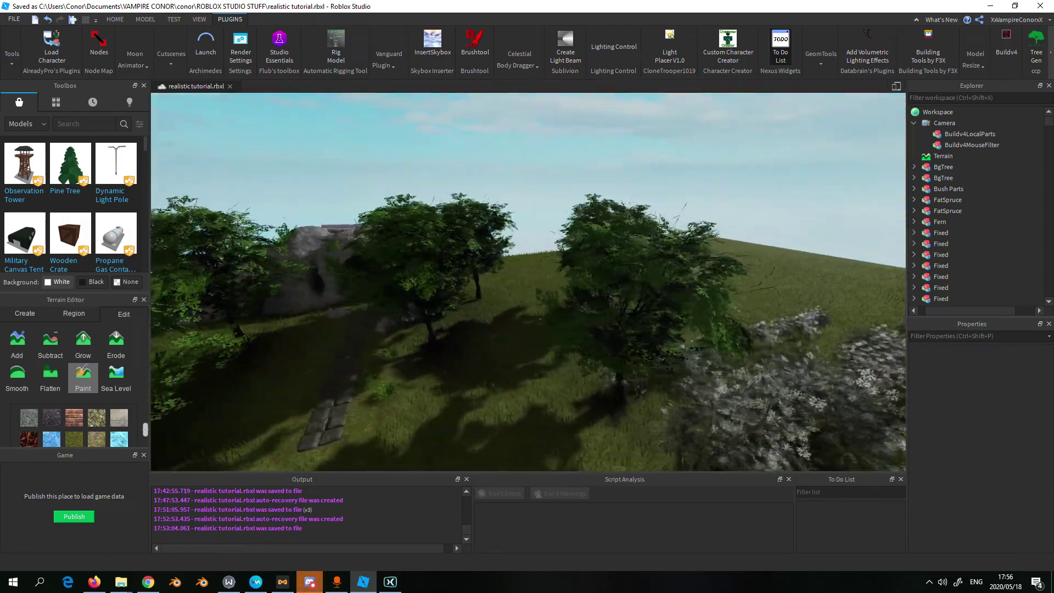
right_drag(528, 247, 604, 248)
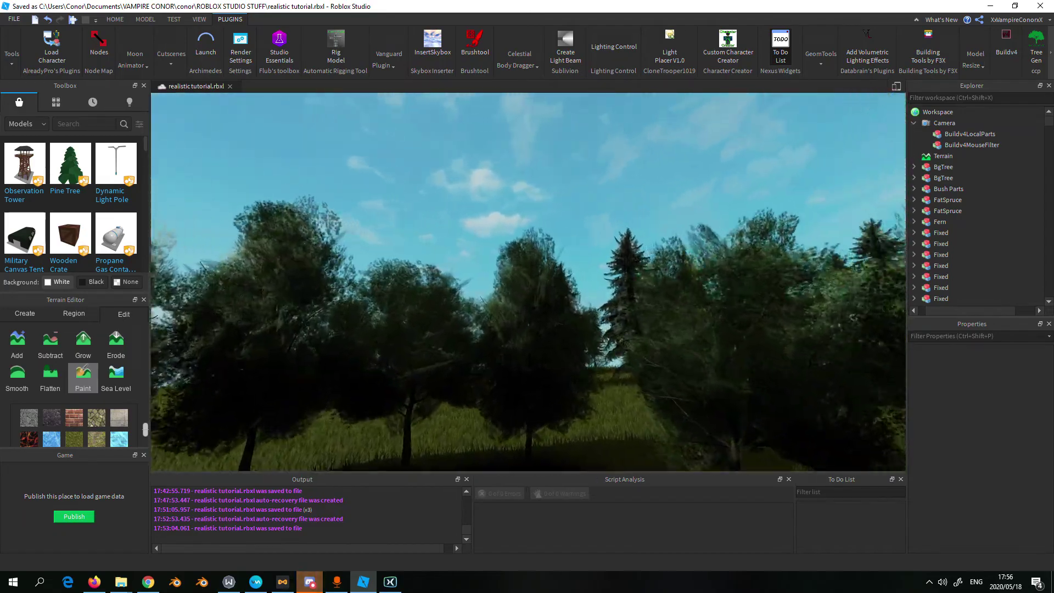
right_drag(529, 247, 730, 248)
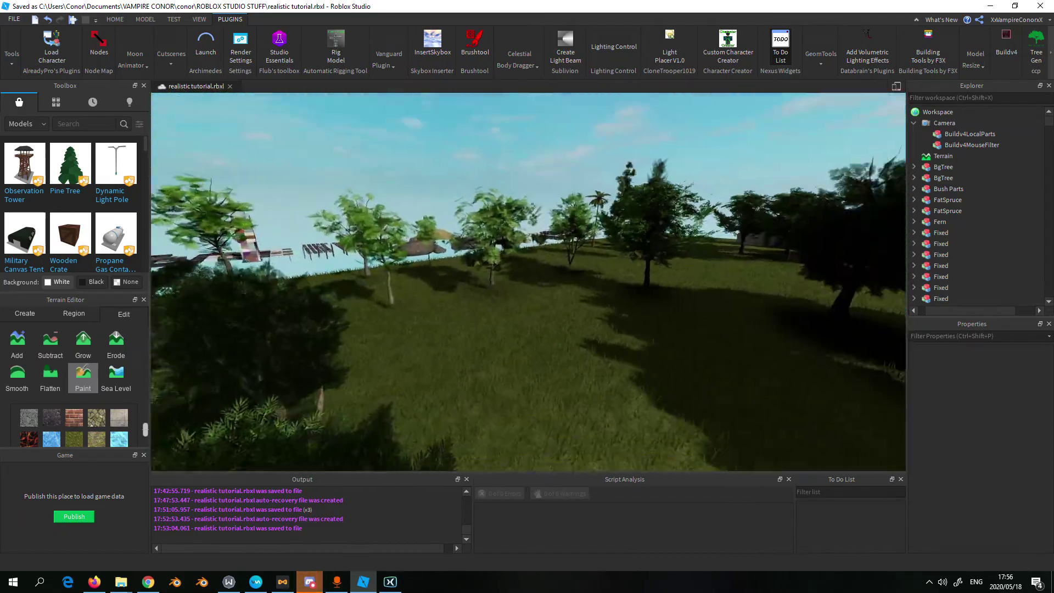
key(w)
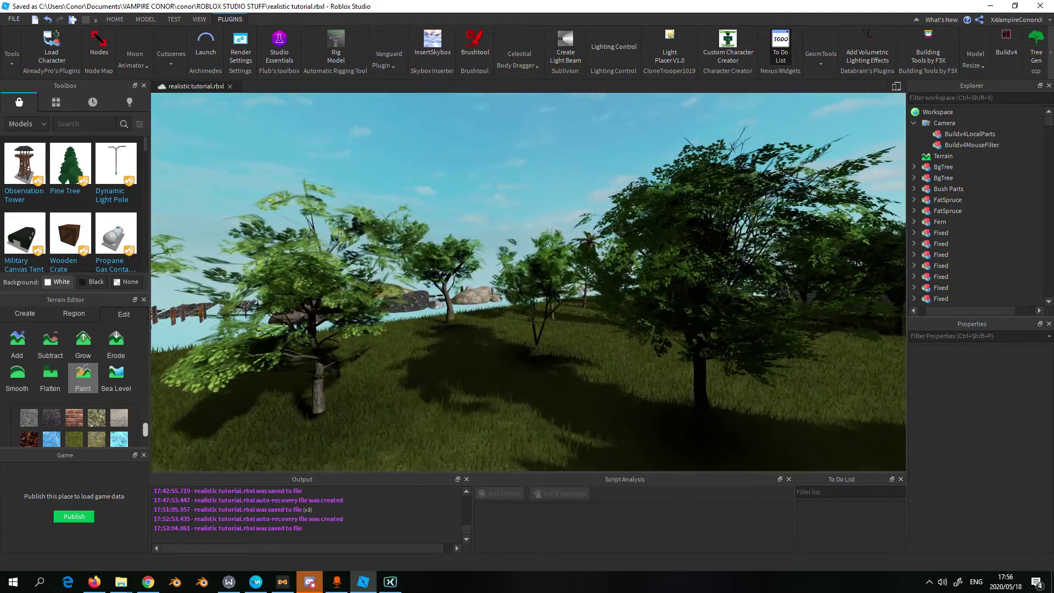
right_drag(528, 247, 528, 307)
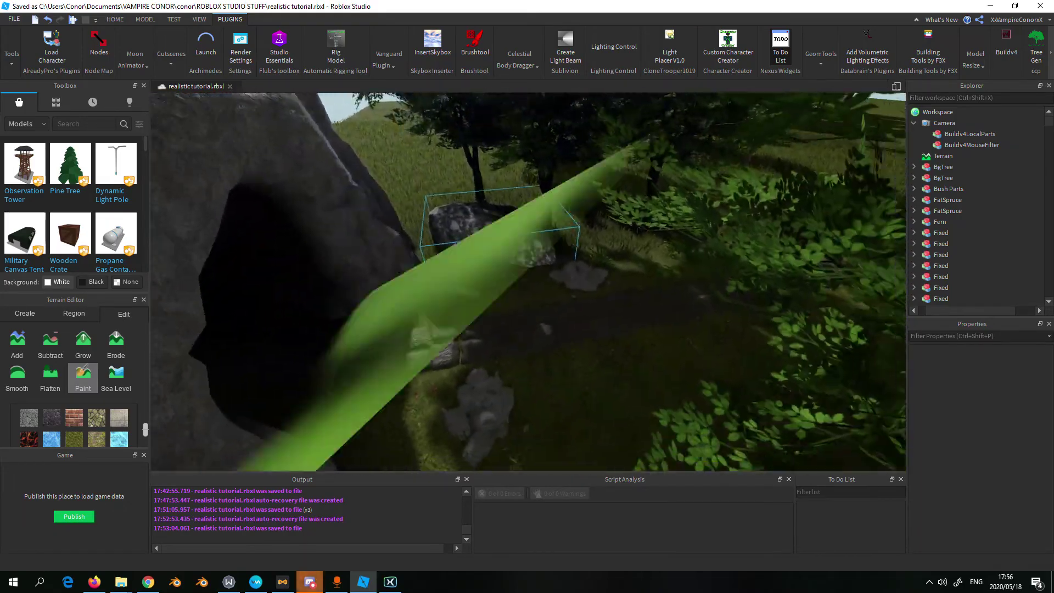
key(w)
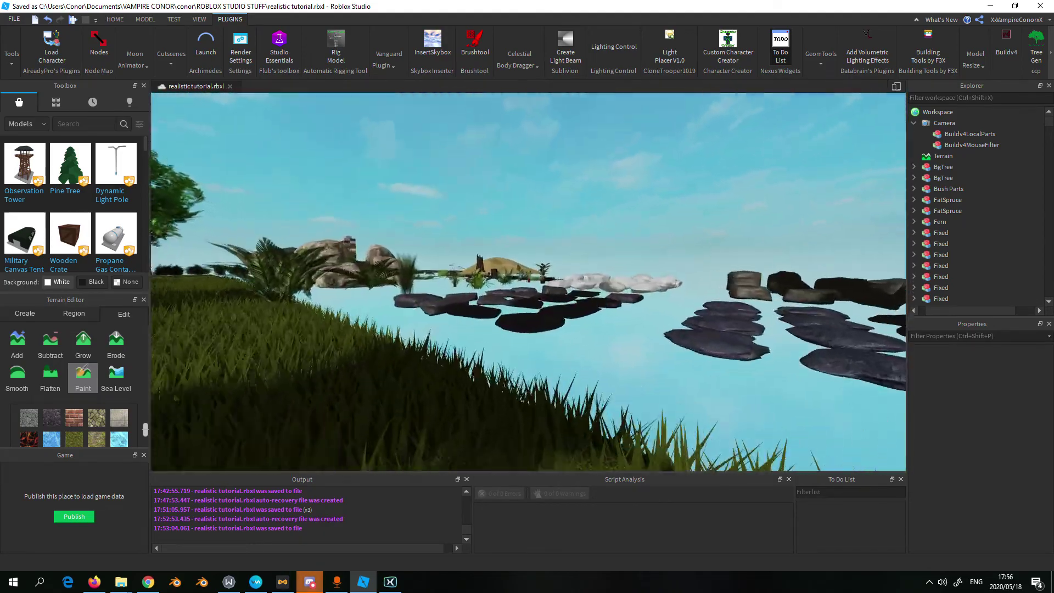
key(w)
right_drag(527, 280, 527, 208)
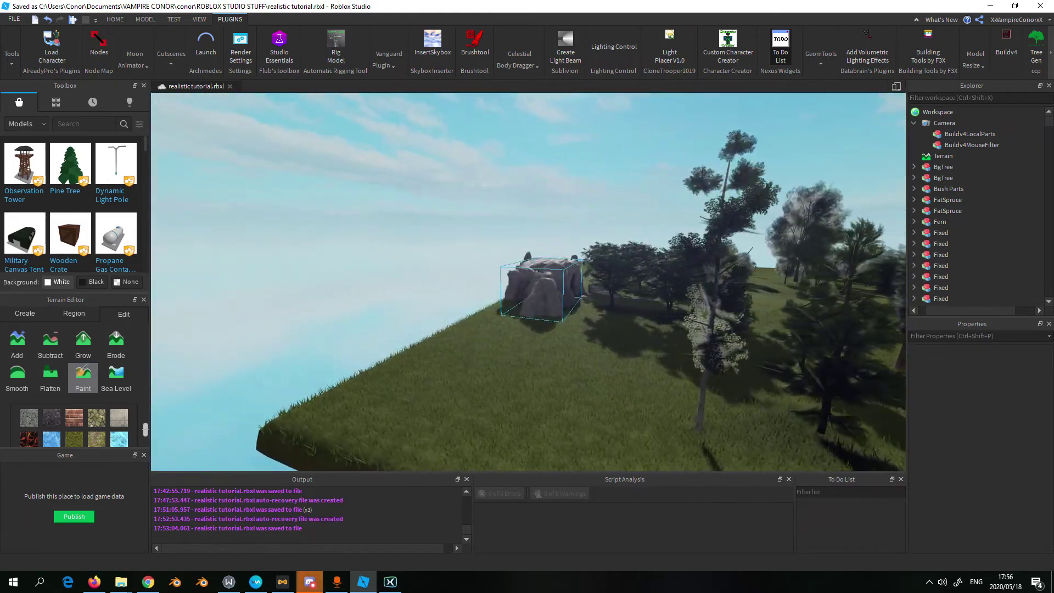
Inspect the rock, tree stump, log, fern and potted plant models laid out beside the terrain
key(d)
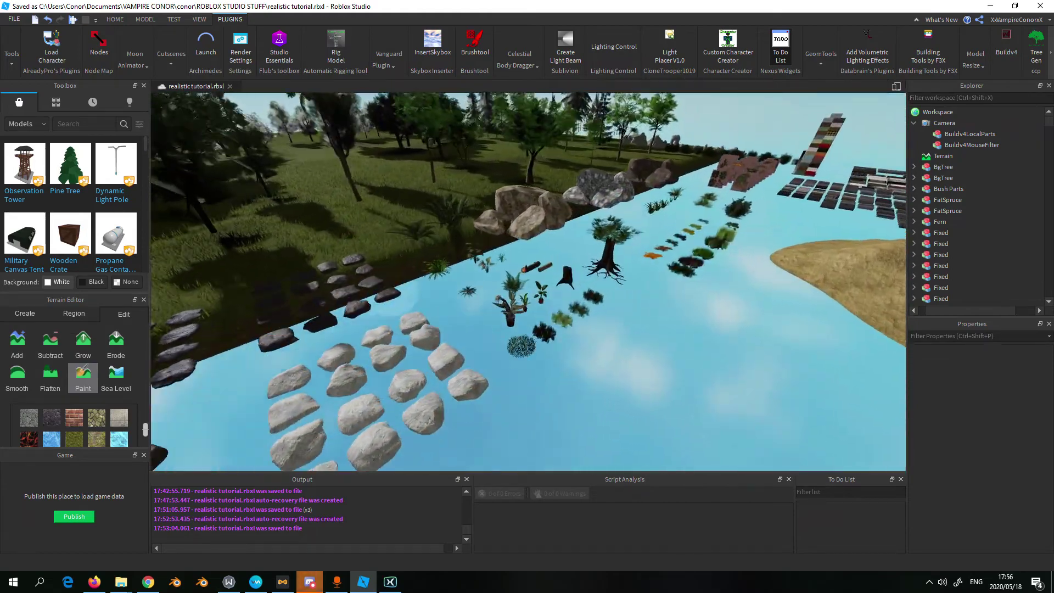
key(d)
key(w)
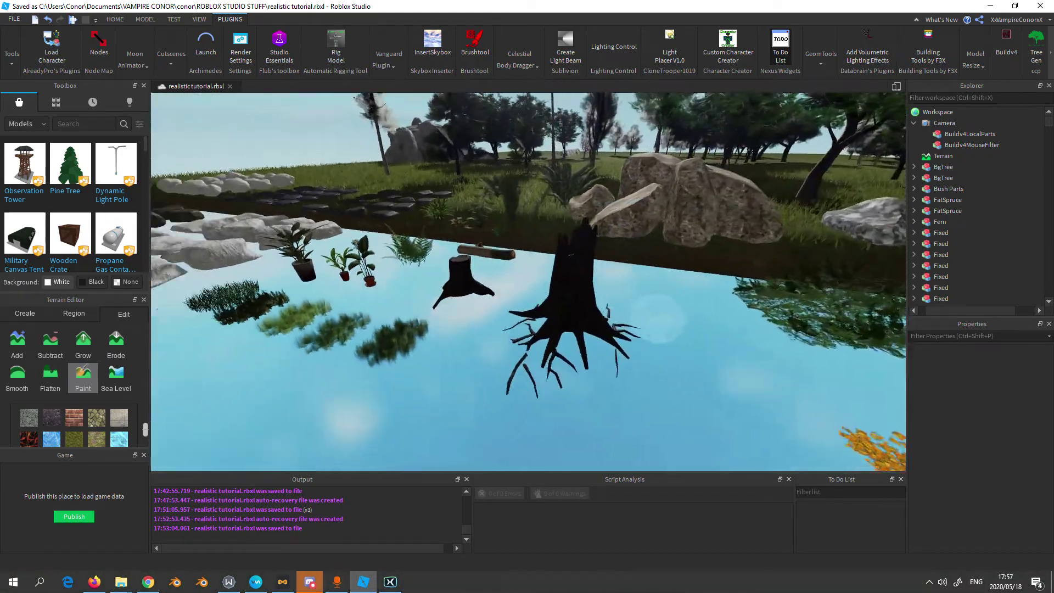
click(574, 264)
key(s)
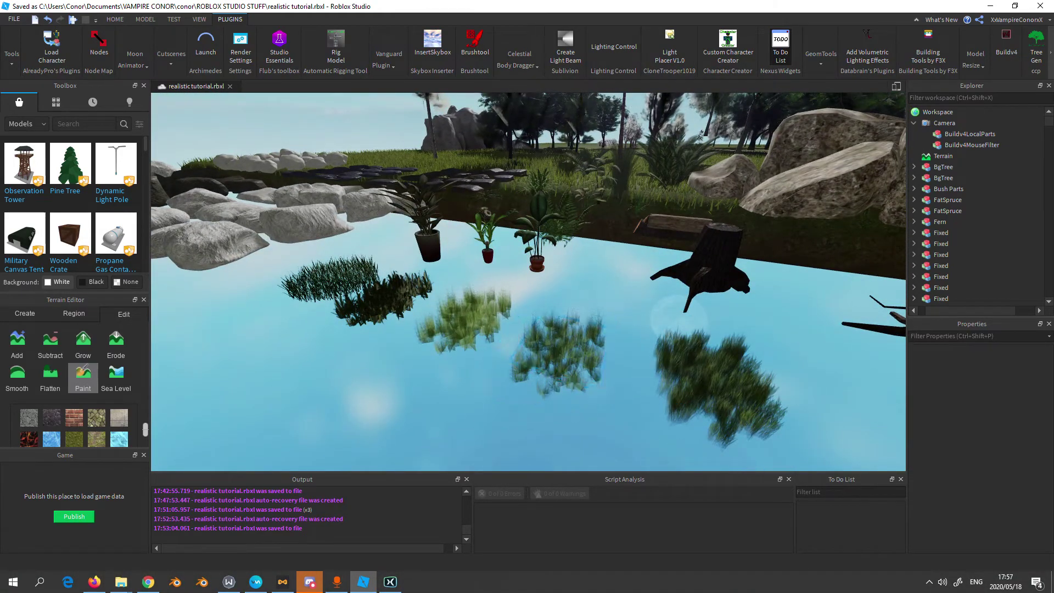
key(w)
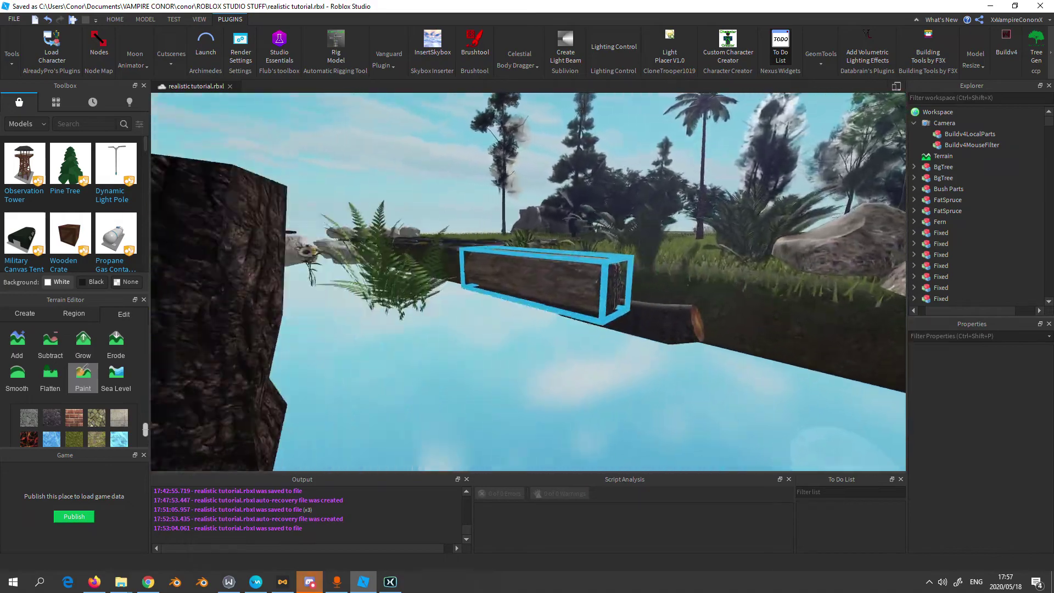
key(w)
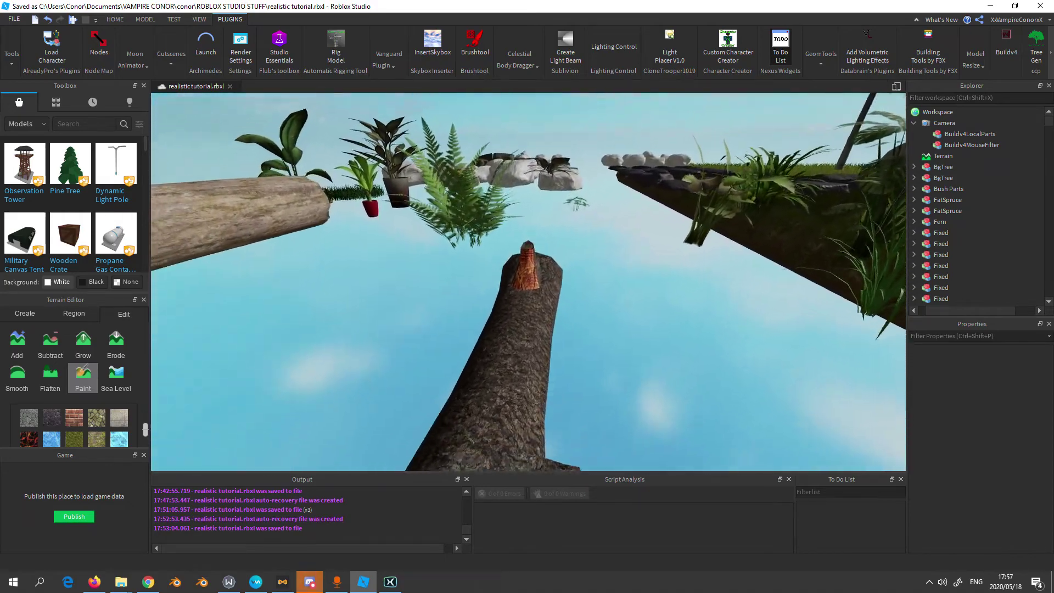
key(w)
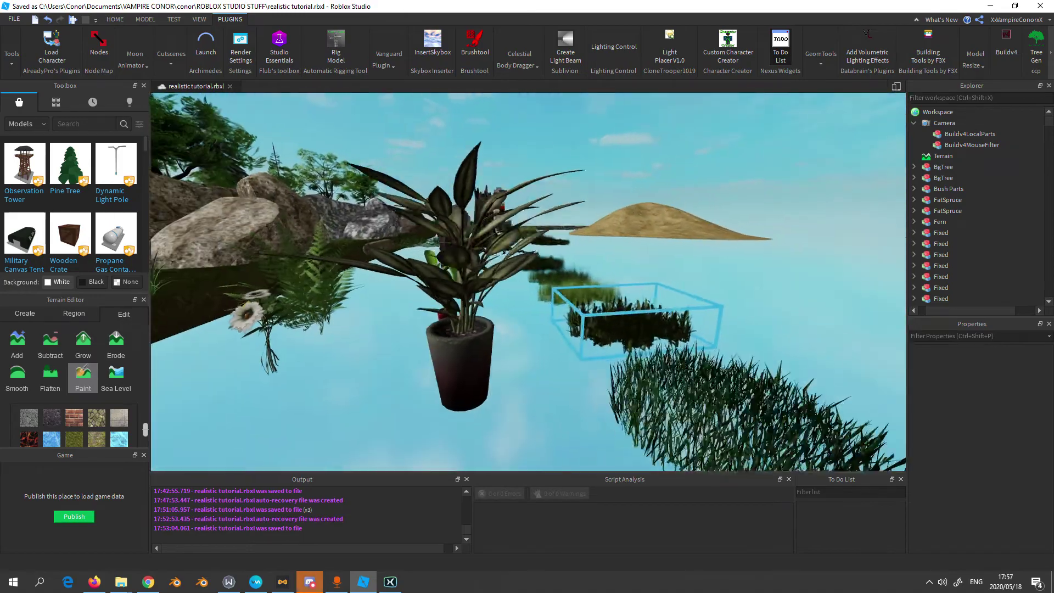
key(s)
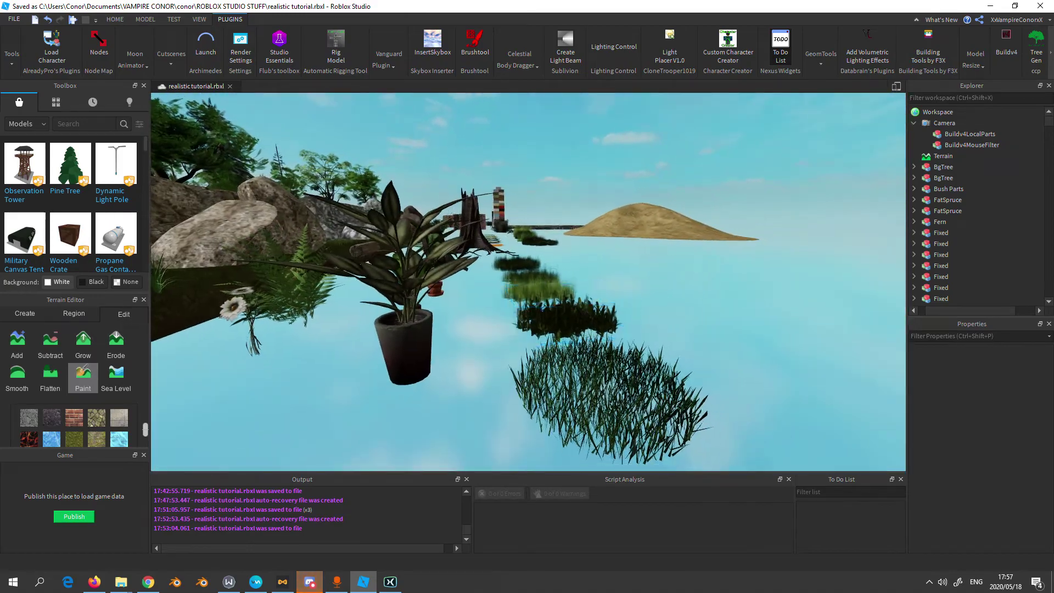
key(s)
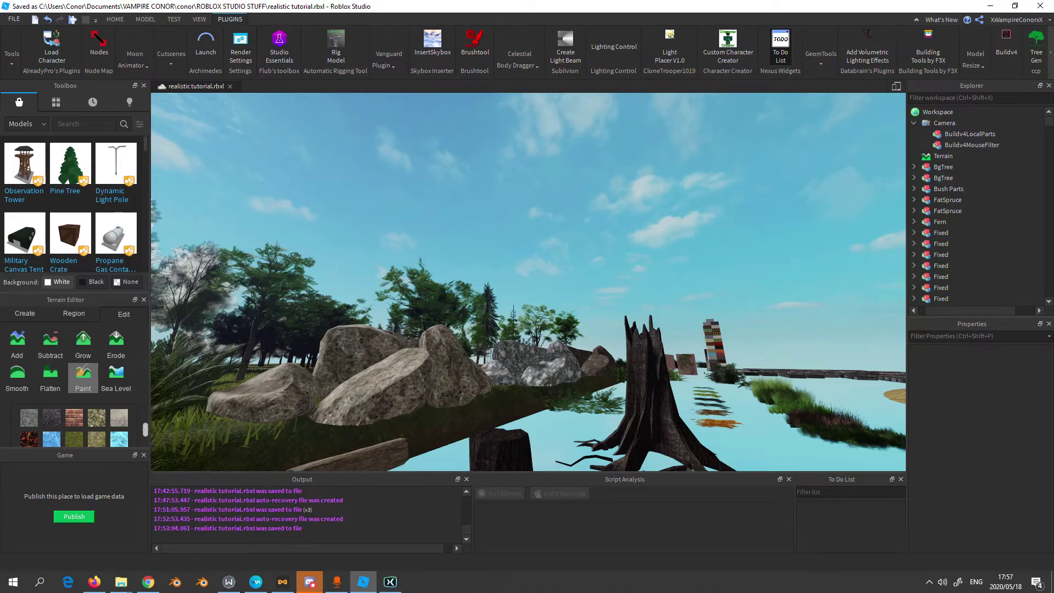
Inspect the sand mound and the large foliage models beside the boulders at the terrain's edge
key(w)
key(s)
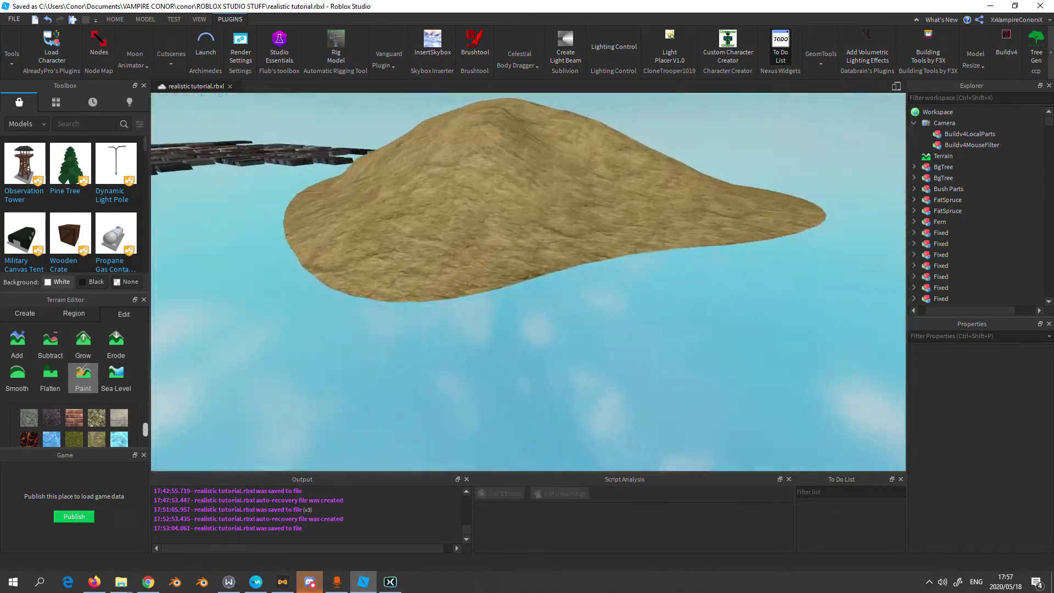
key(s)
key(w)
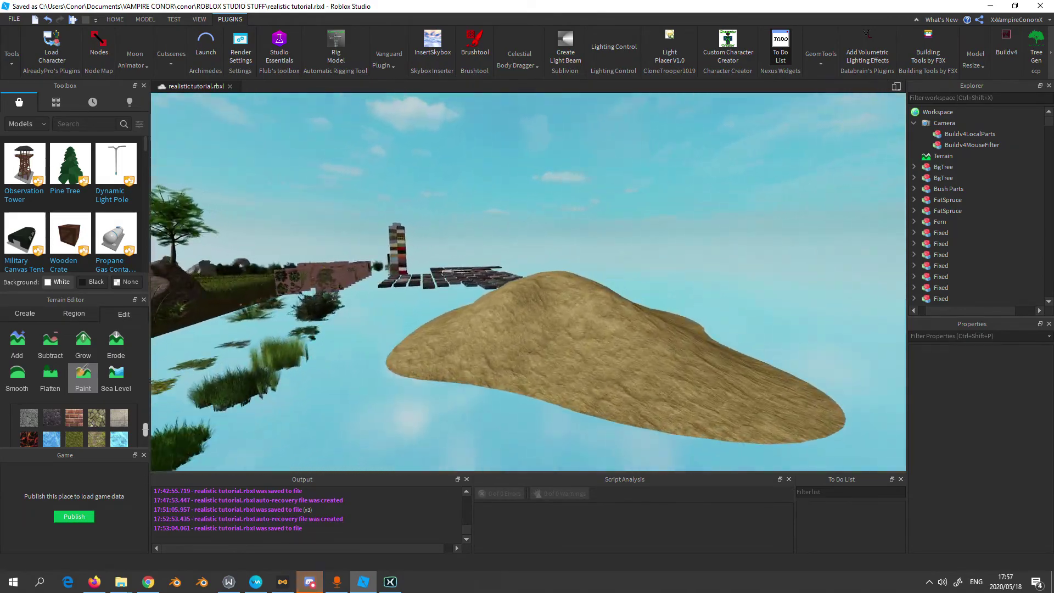
key(s)
key(w)
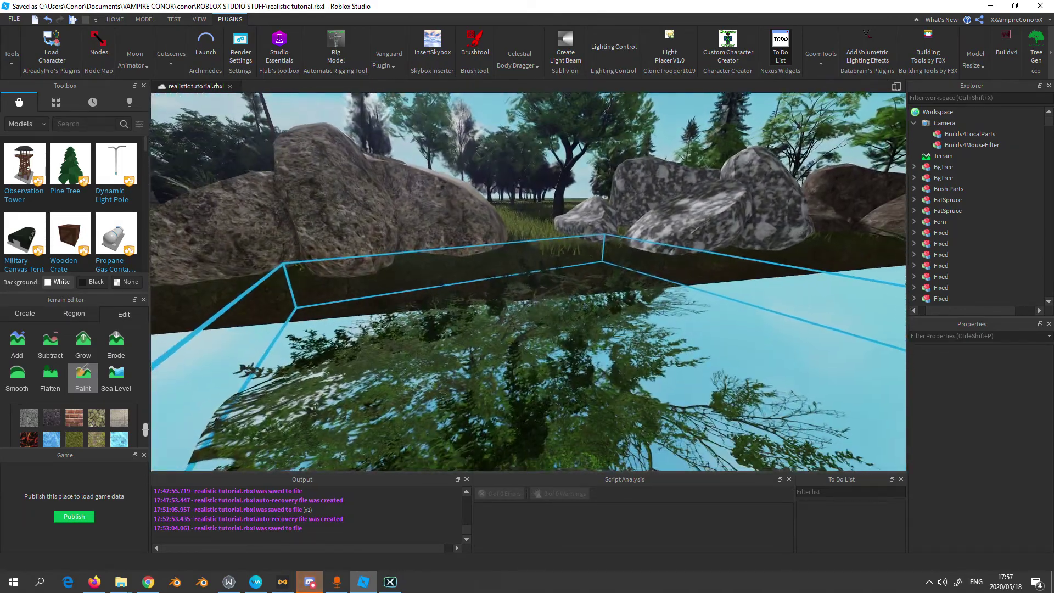
key(d)
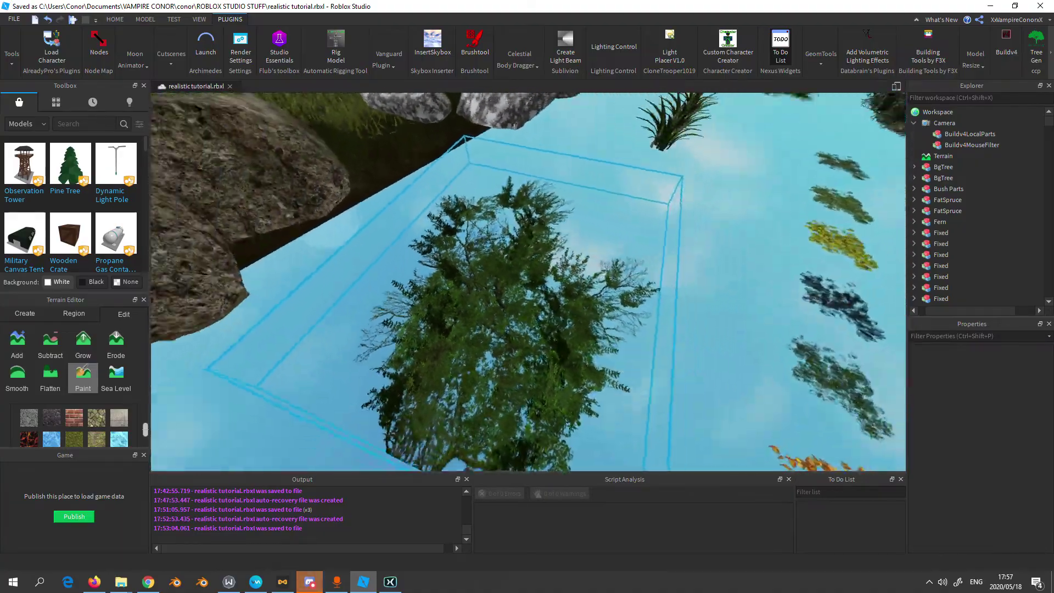
Examine the vine decal panels, the tower of coloured textures and the rows of textured sample blocks
right_drag(529, 330, 456, 280)
key(w)
key(s)
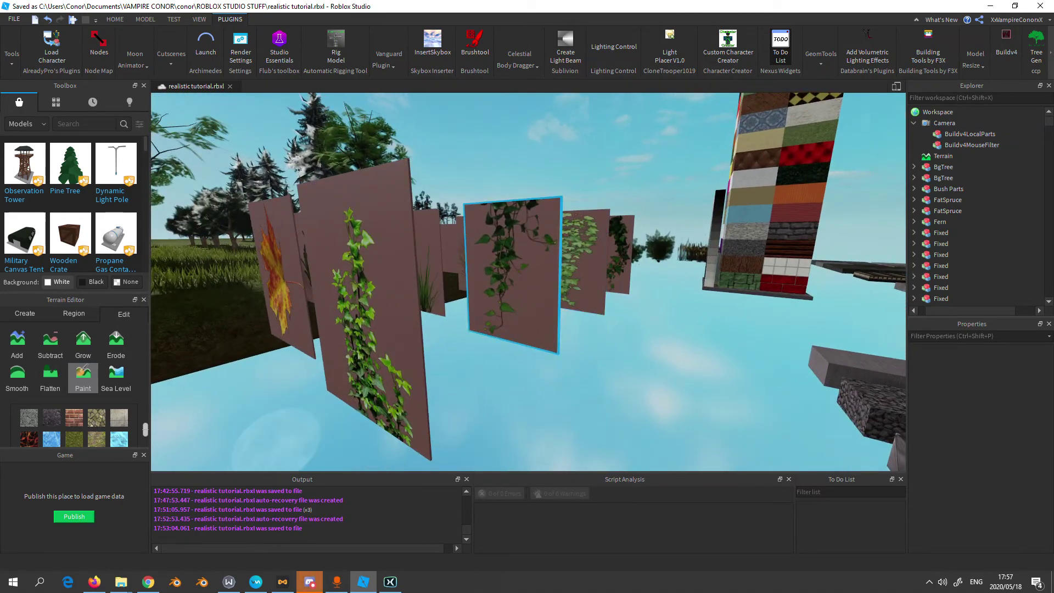
right_drag(528, 280, 659, 308)
key(s)
key(w)
right_drag(527, 280, 790, 266)
key(w)
key(s)
key(w)
key(s)
key(w)
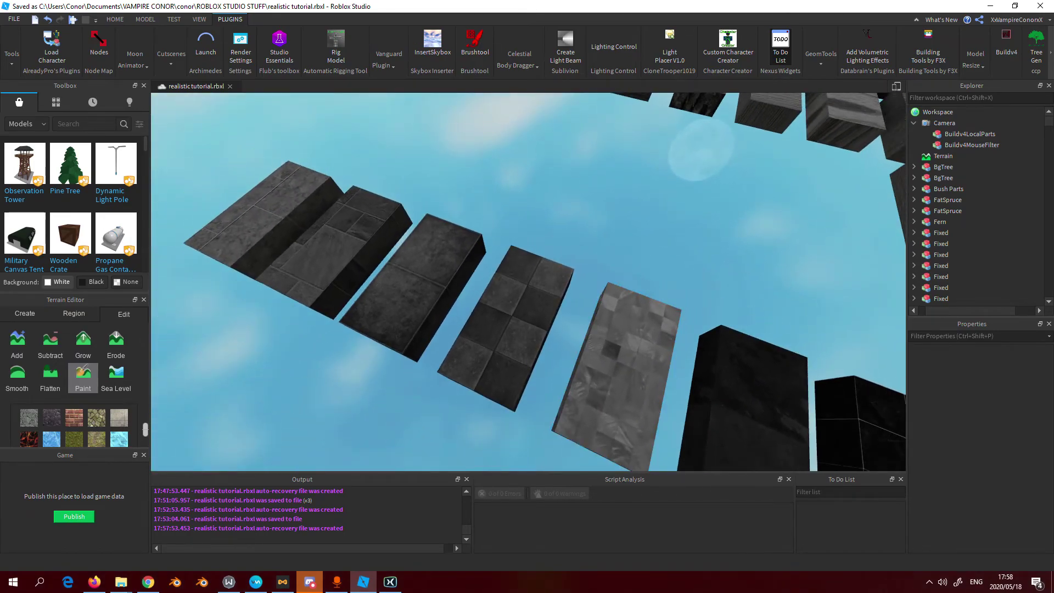
Move the checkered tile sample block out of its row and colour it orange (255, 176, 0)
click(505, 329)
right_drag(506, 329, 483, 318)
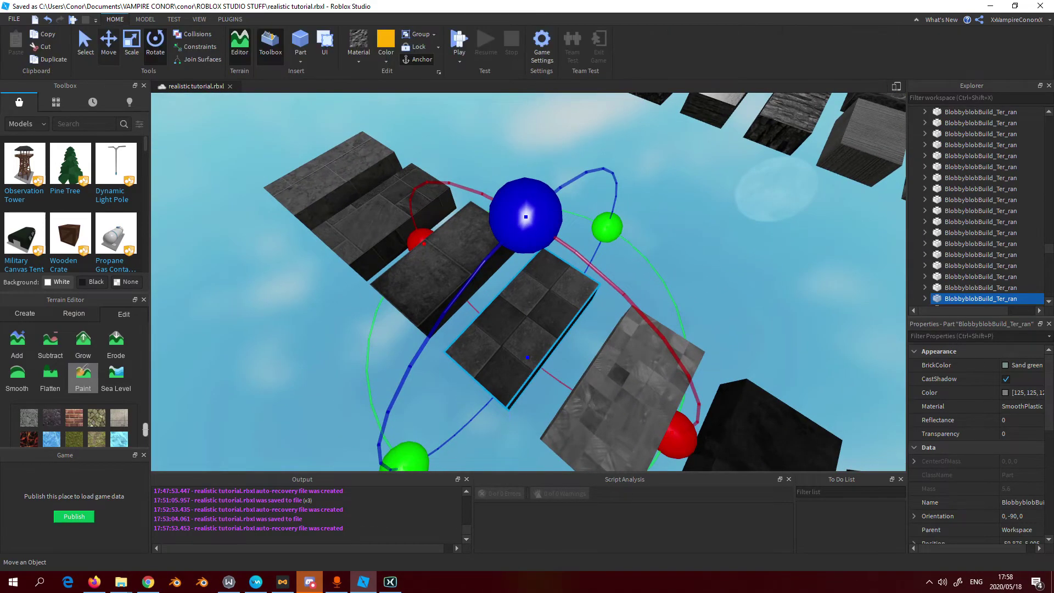
key(ctrl+2)
right_drag(529, 282, 456, 303)
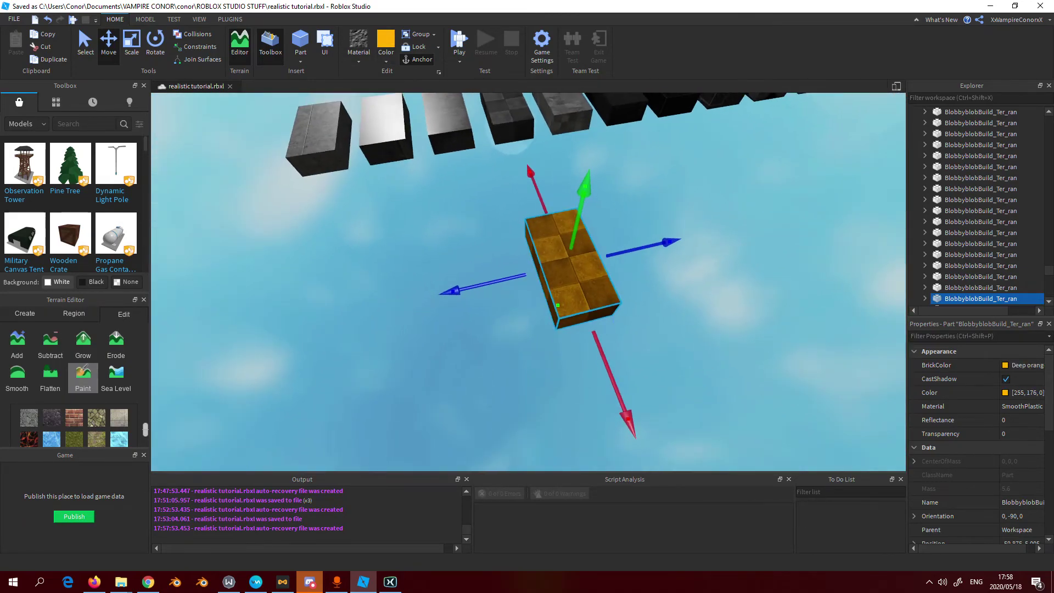
Recolour the separated checkered sample block lime green (0, 255, 0), and finally parsley green (44, 101, 29)
click(386, 59)
click(487, 123)
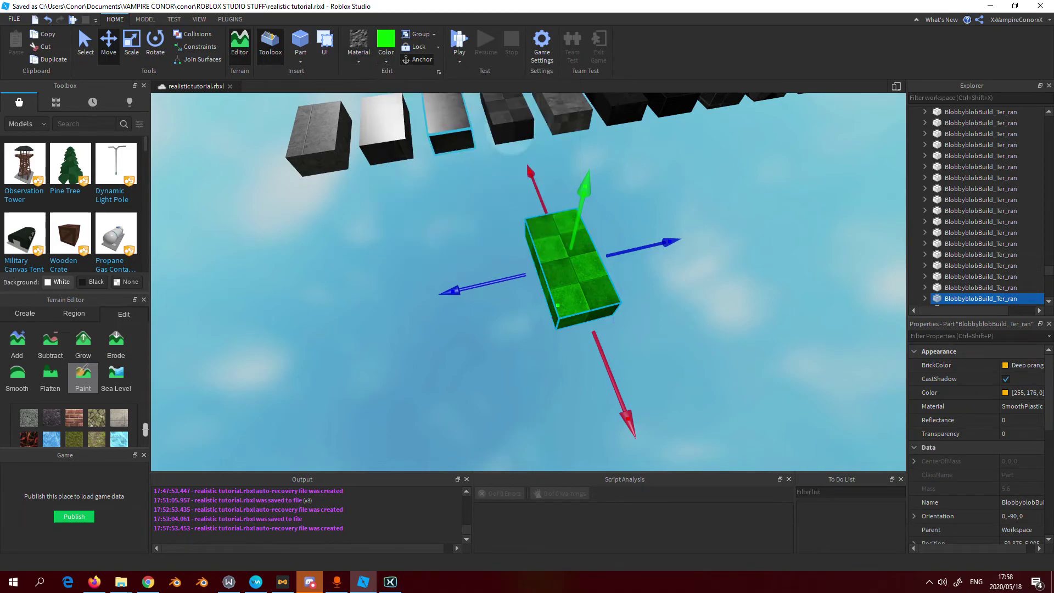
click(386, 61)
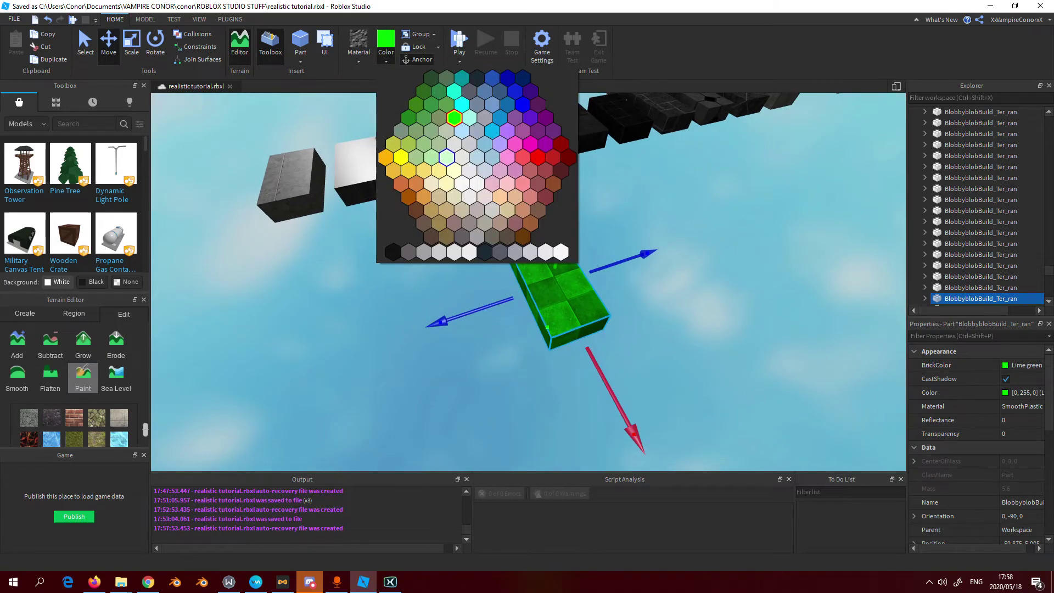
click(424, 91)
scroll(527, 275, up, 5)
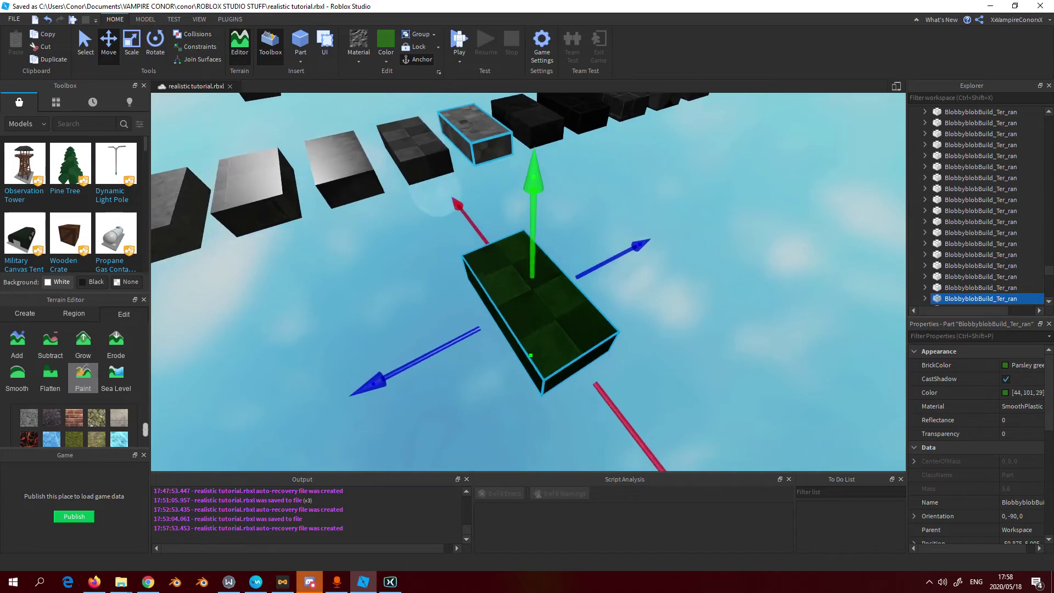
scroll(527, 280, down, 5)
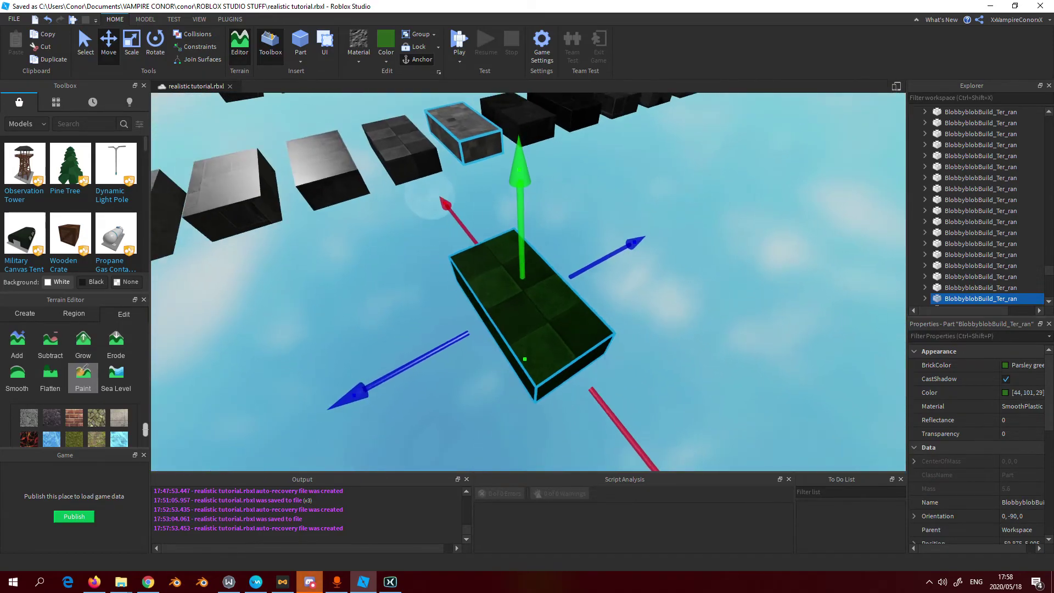
key(w)
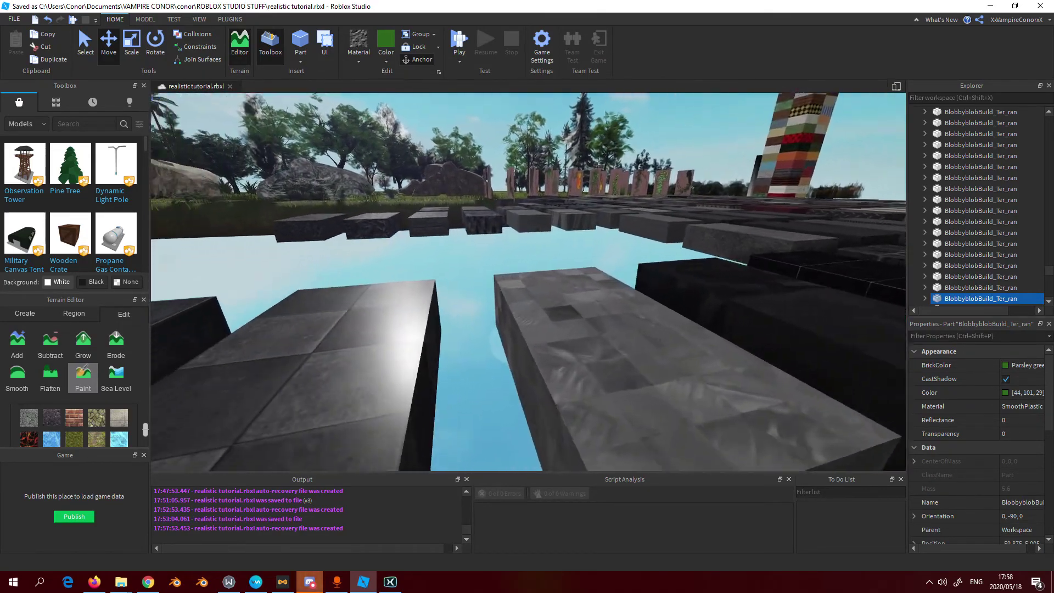
right_drag(527, 280, 417, 239)
Delete the recoloured checkered sample block standing apart from the rows
click(386, 61)
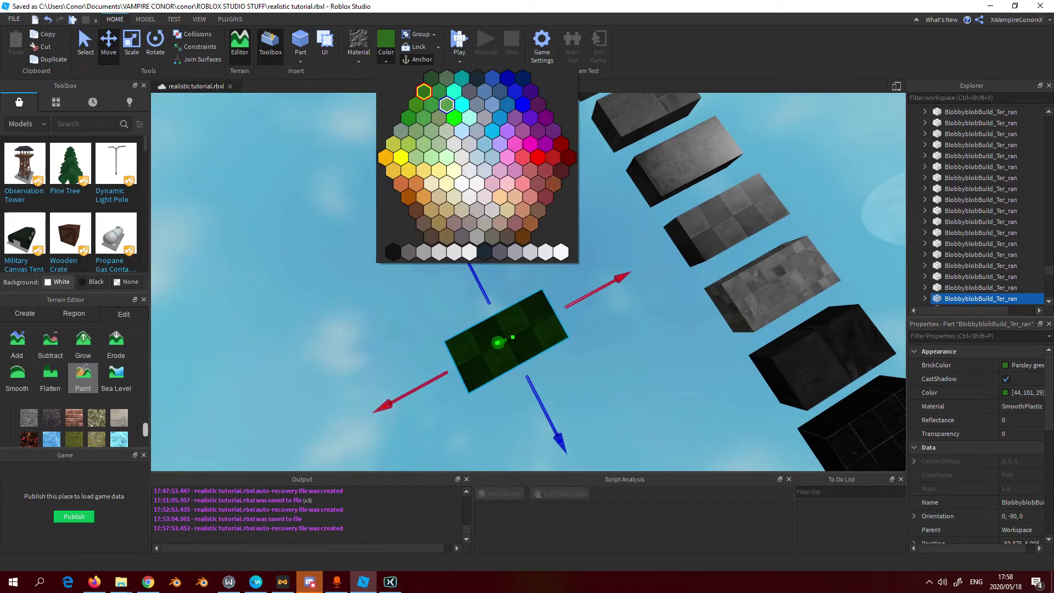
key(Escape)
right_drag(527, 280, 572, 261)
key(Delete)
scroll(439, 330, up, 3)
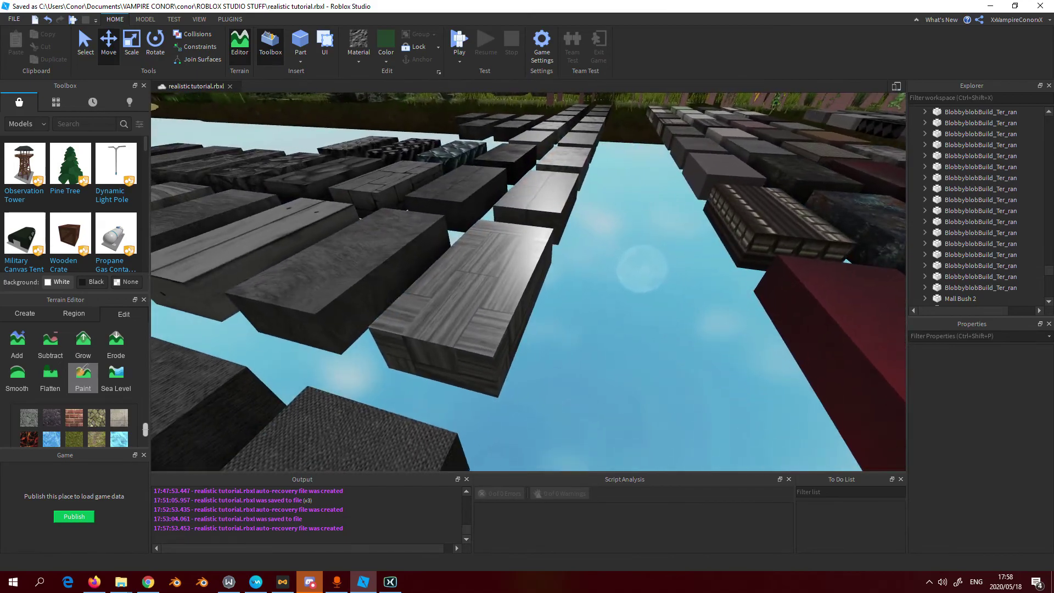
Examine the rows of metal, concrete, brick and patterned sample blocks from above and up close
key(e)
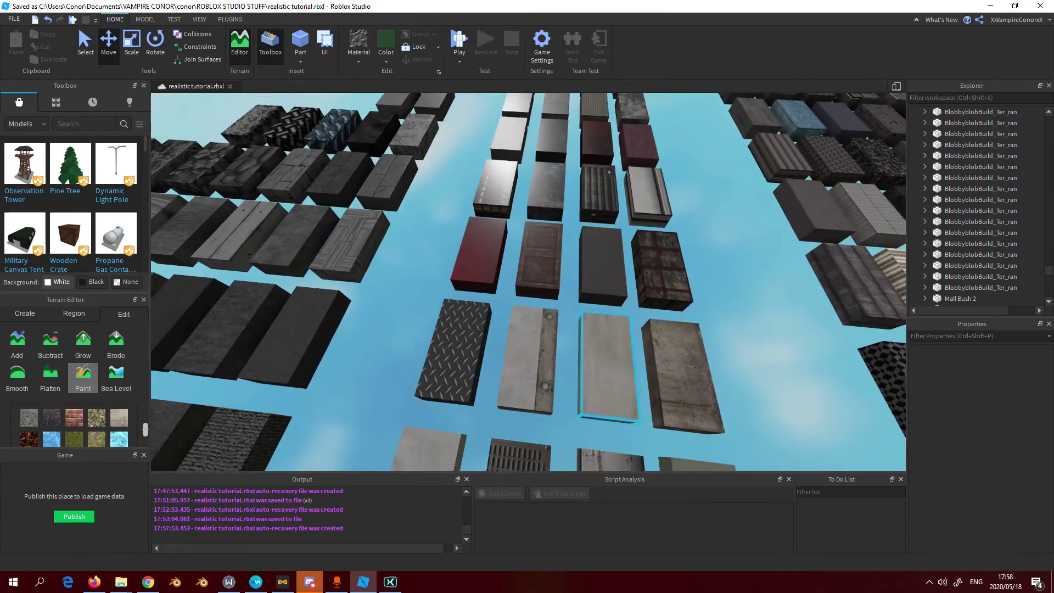
key(e)
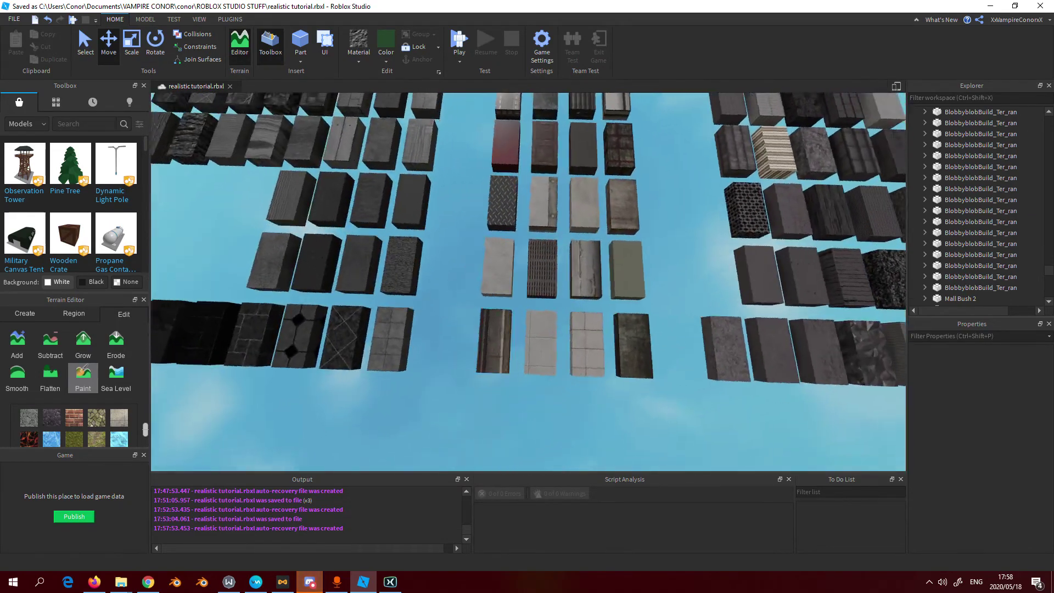
key(w)
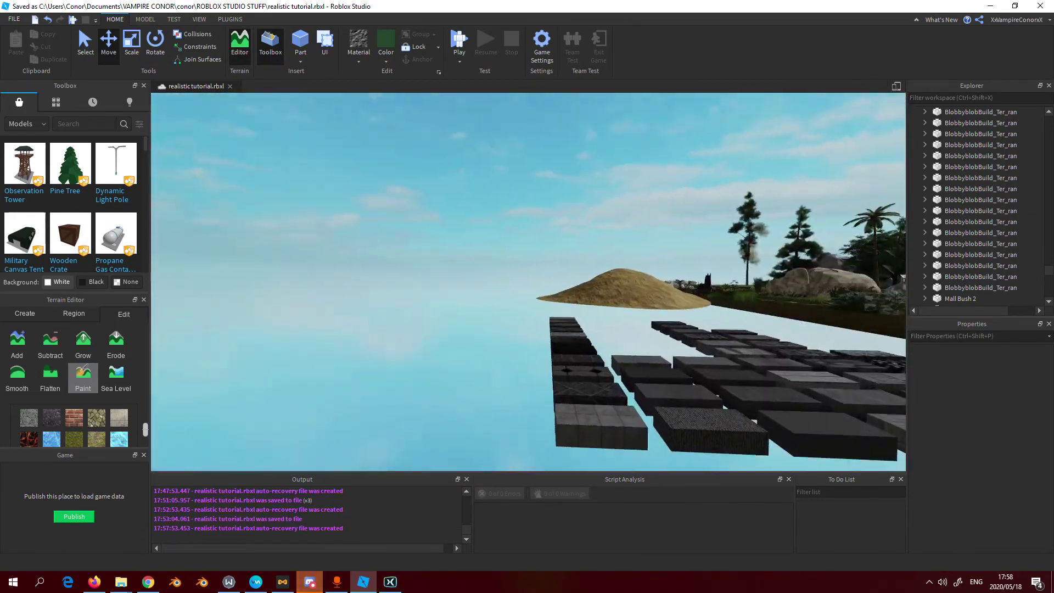
key(s)
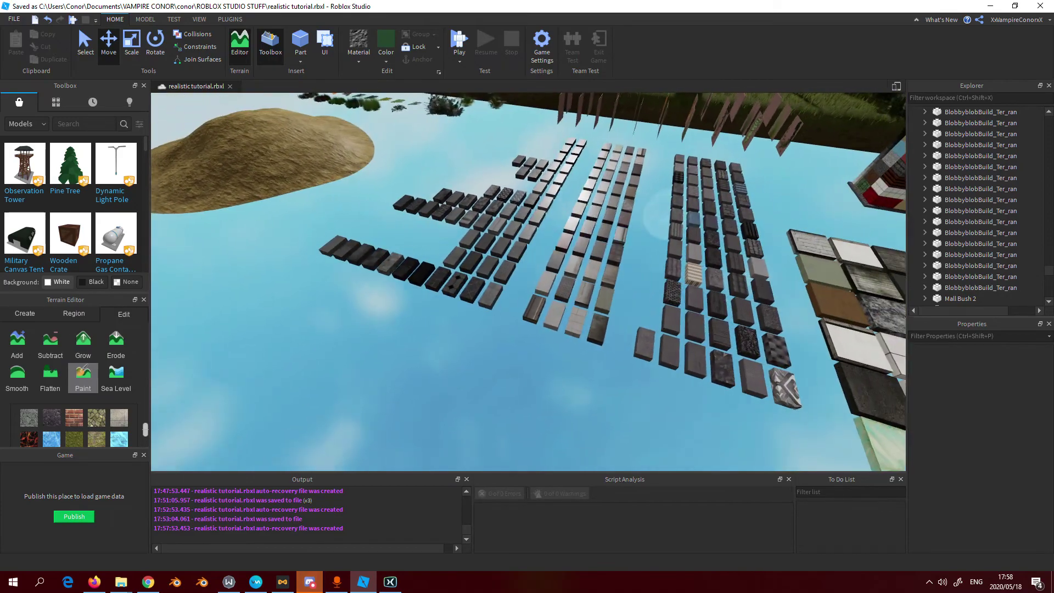
key(w)
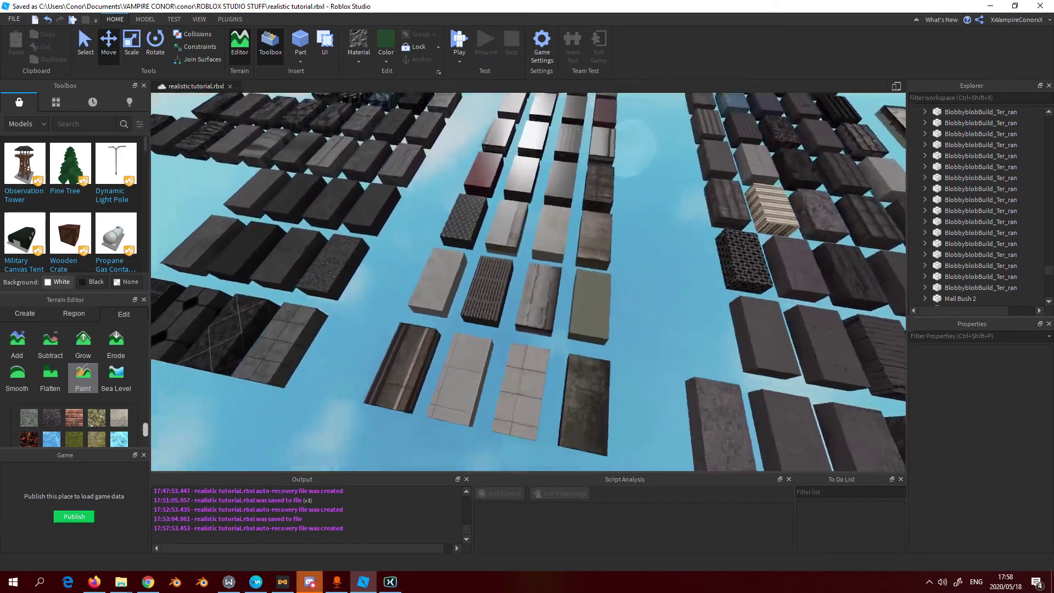
key(w)
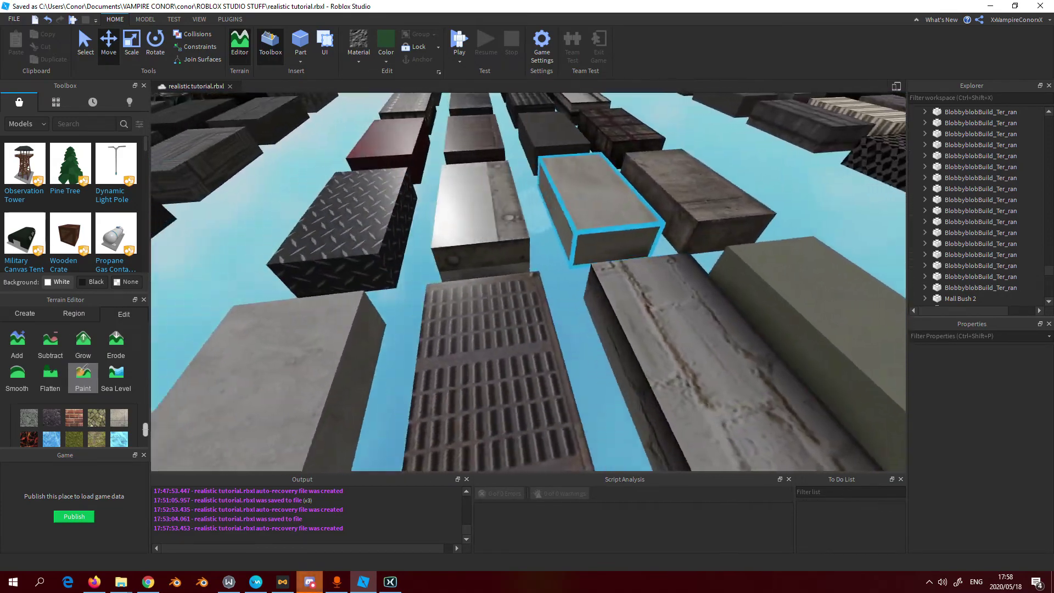
key(s)
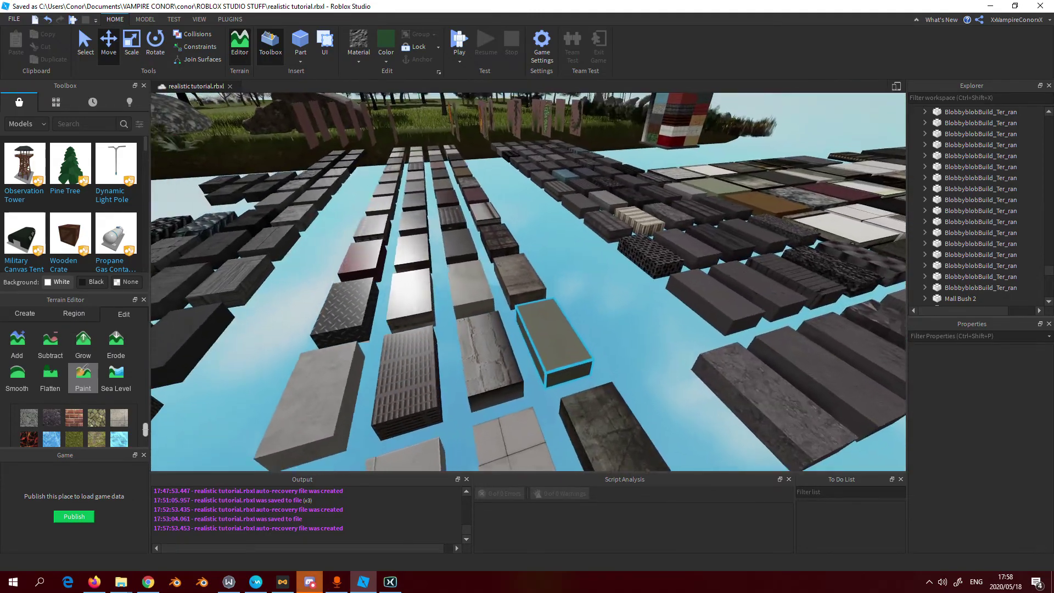
key(e)
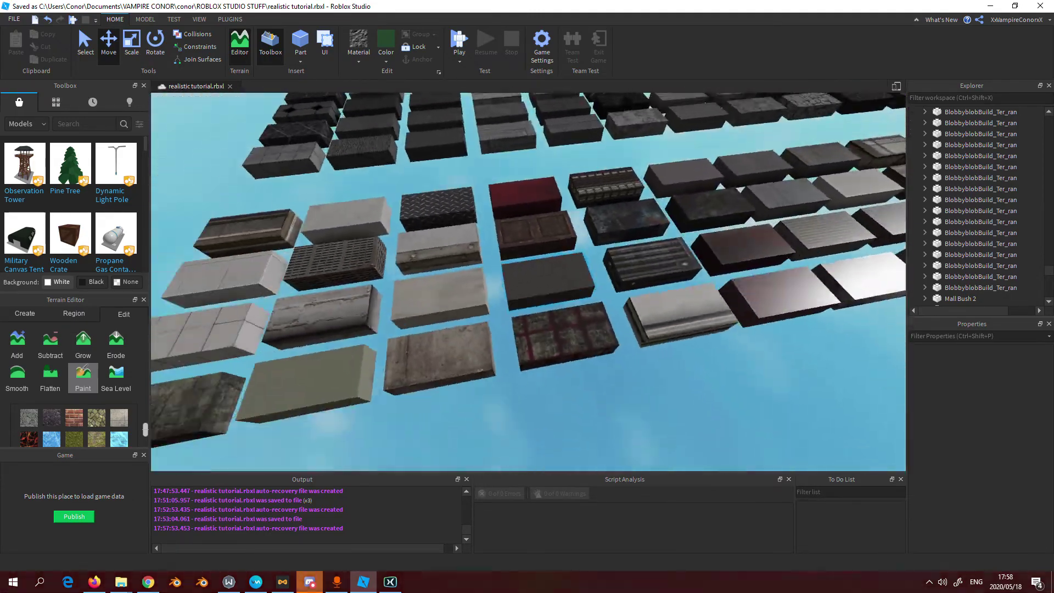
key(w)
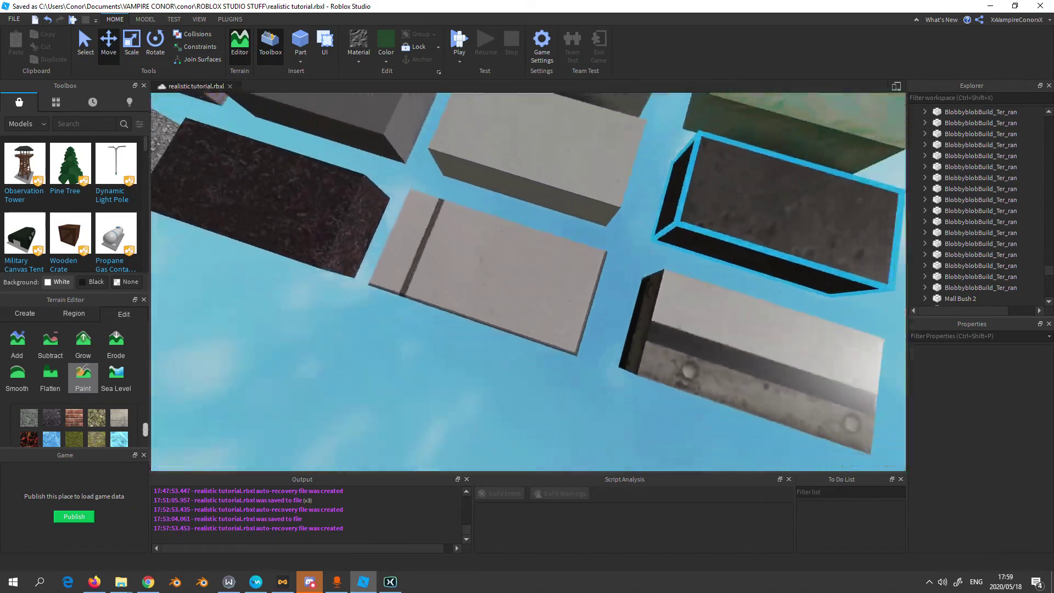
key(s)
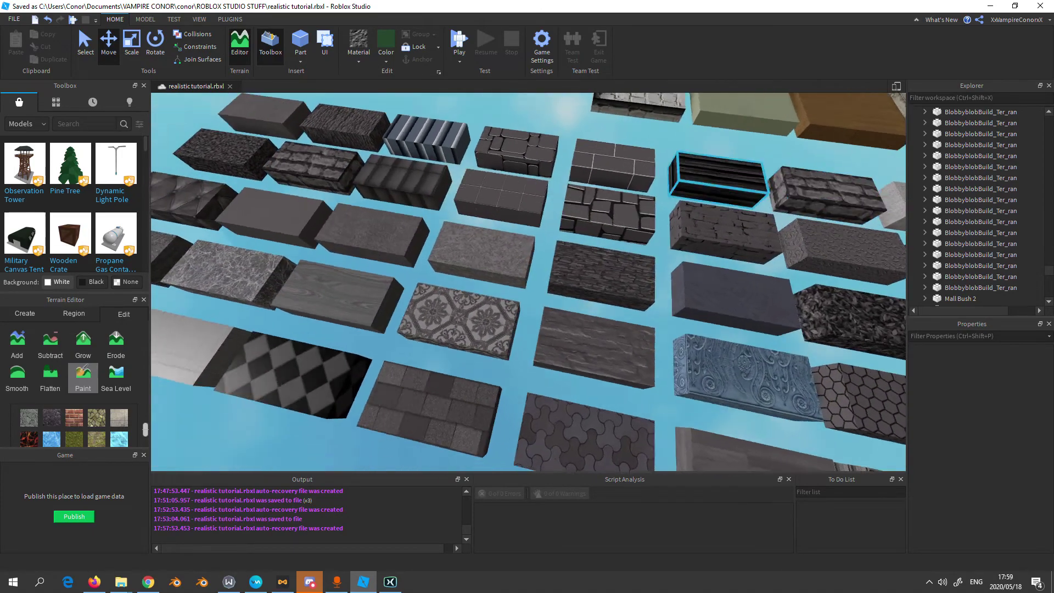
Examine the grid of large square texture slabs and the adjoining wood and stone floor samples
key(w)
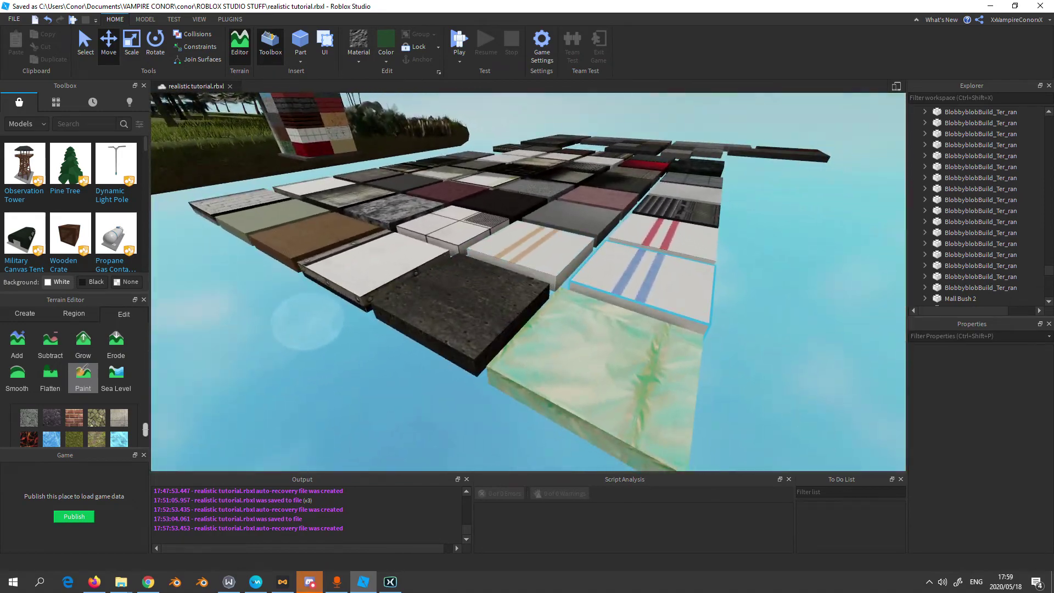
key(w)
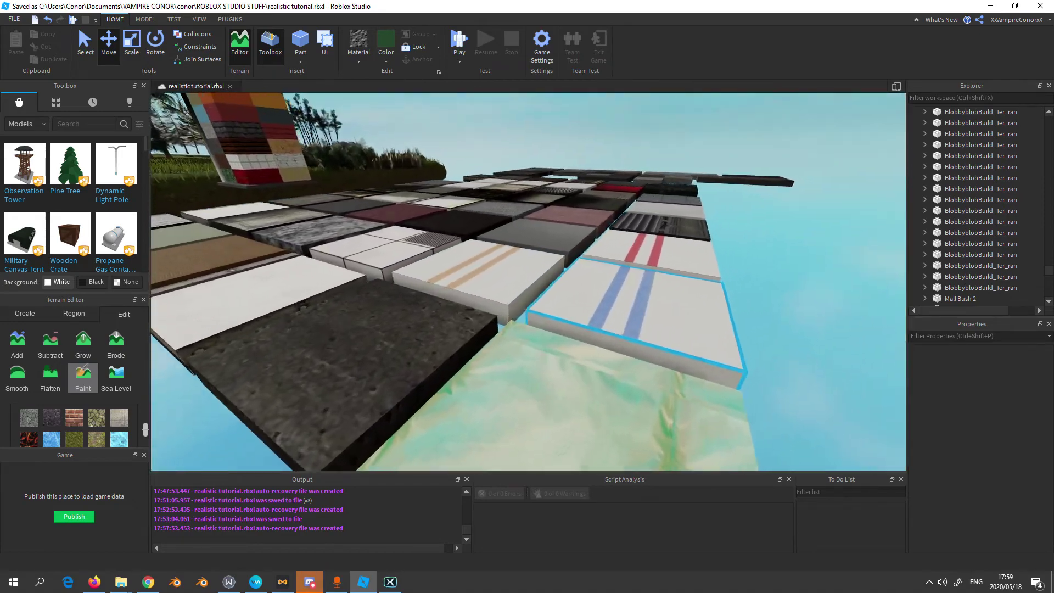
key(s)
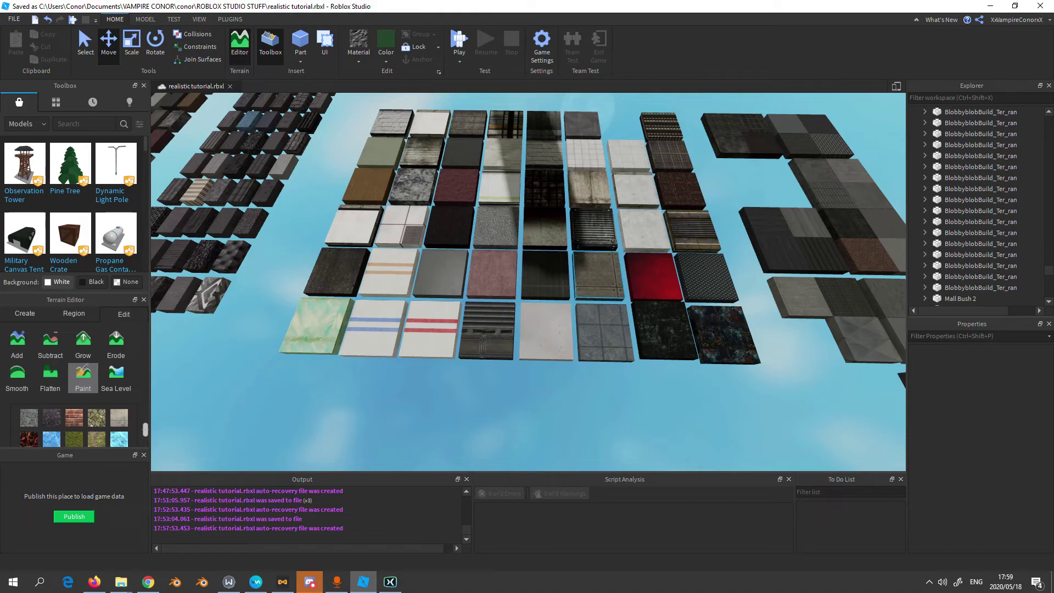
key(w)
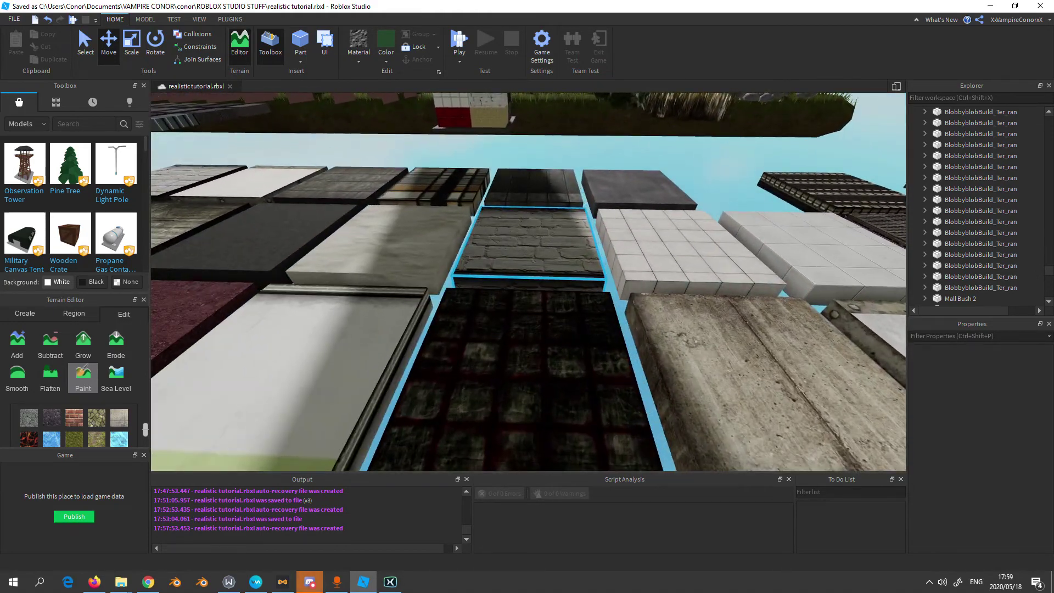
key(w)
key(s)
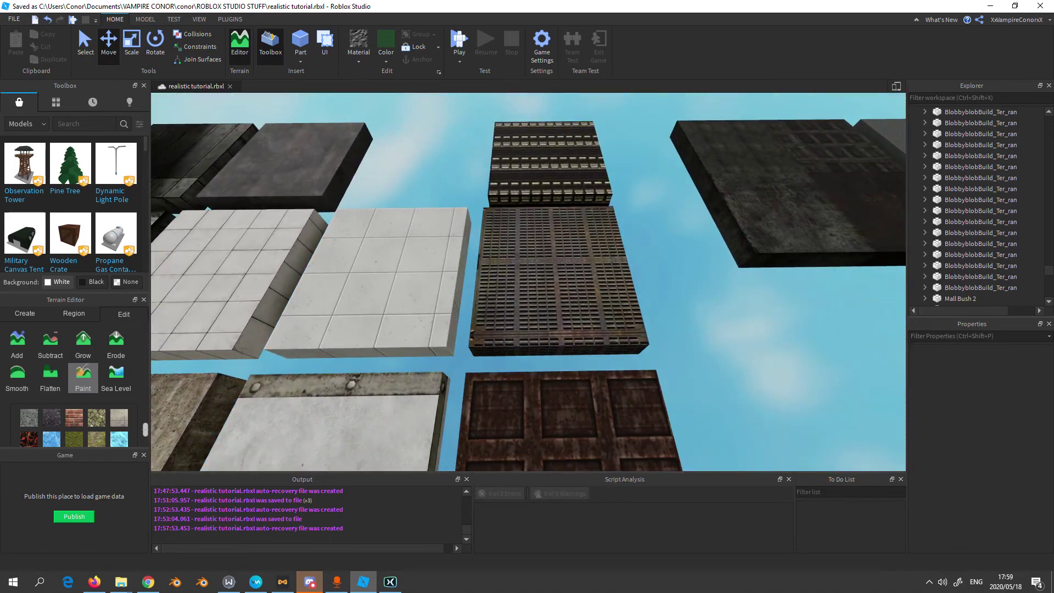
key(d)
key(w)
key(s)
key(w)
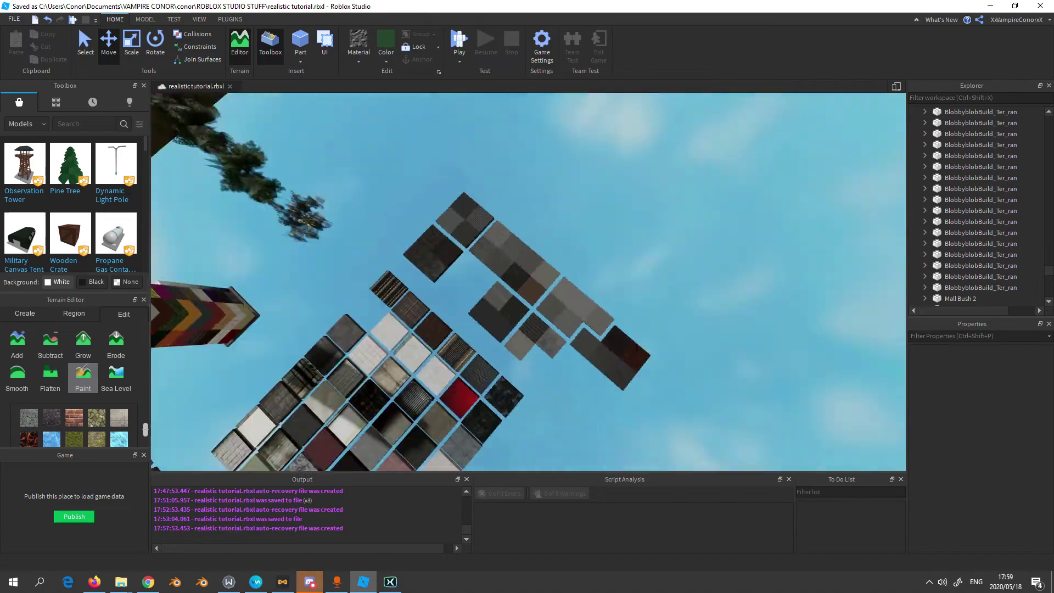
key(w)
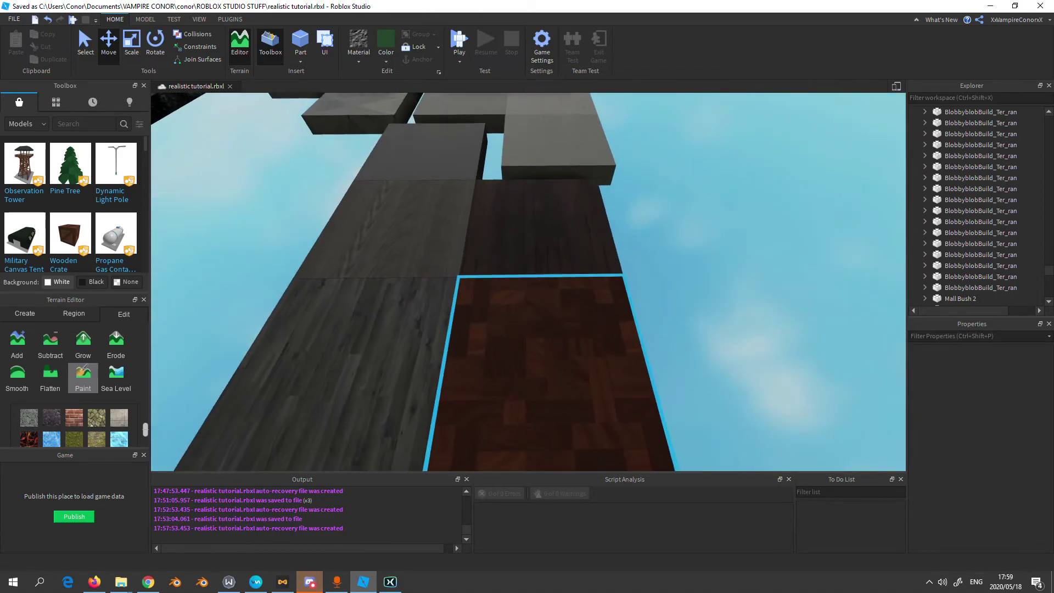
key(s)
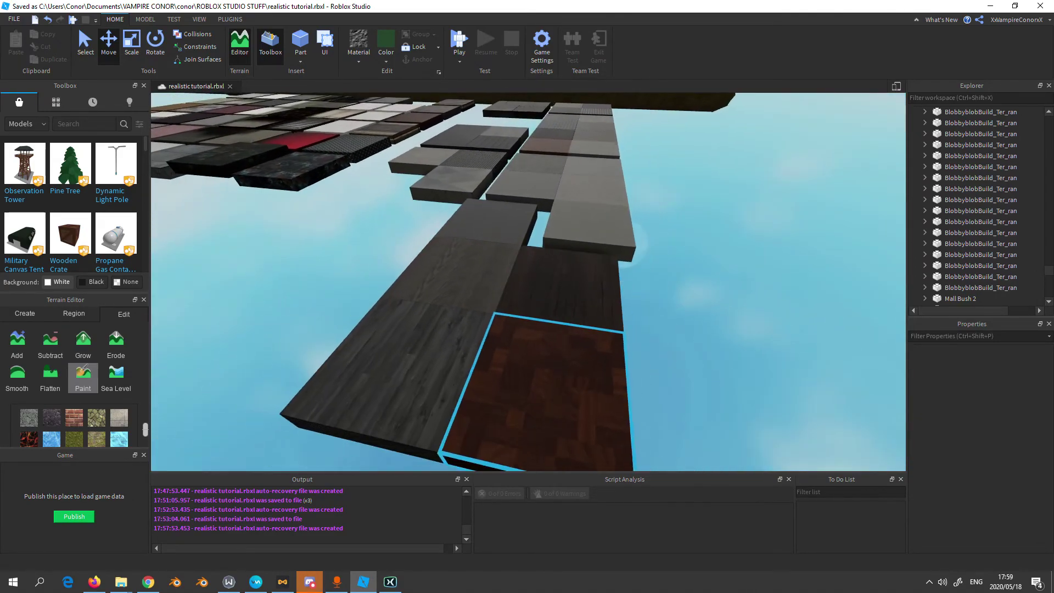
Duplicate the reddish-brown granite floor tile and raise the copy above the surrounding samples
right_drag(528, 280, 439, 285)
key(w)
click(521, 319)
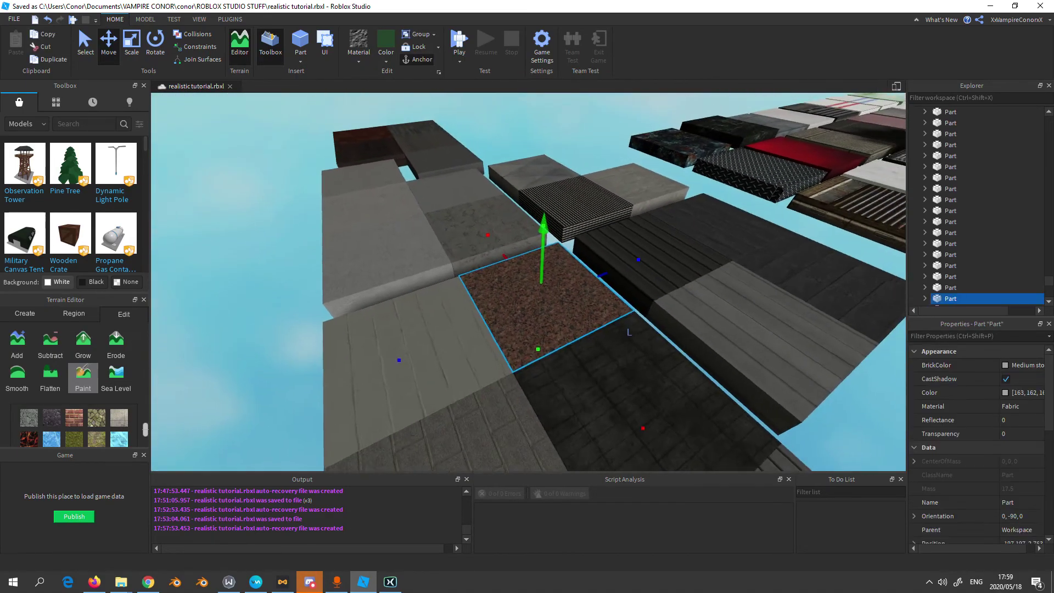
click(951, 265)
key(f)
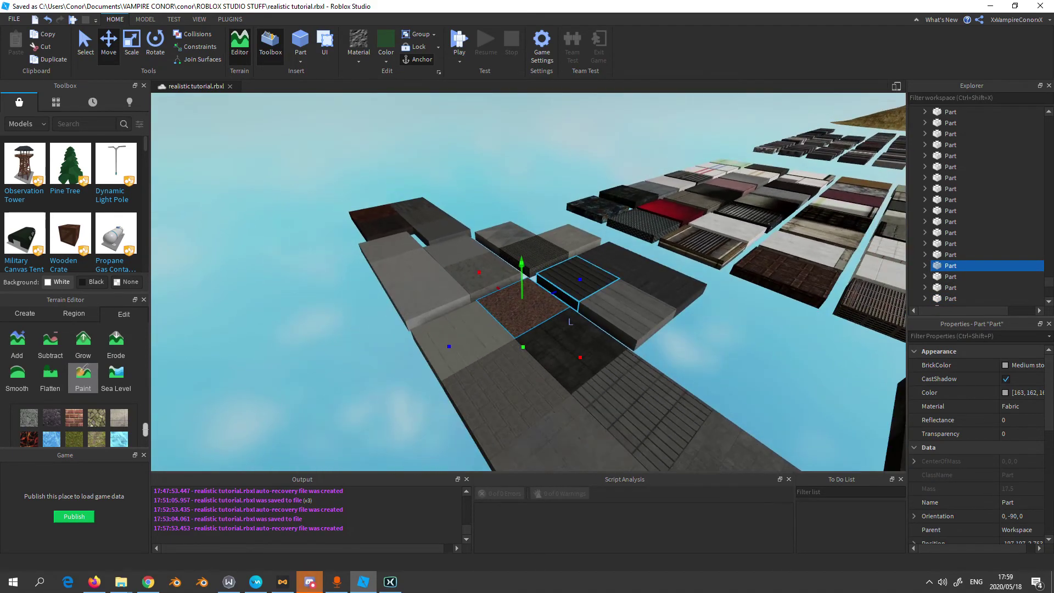
click(951, 298)
key(f)
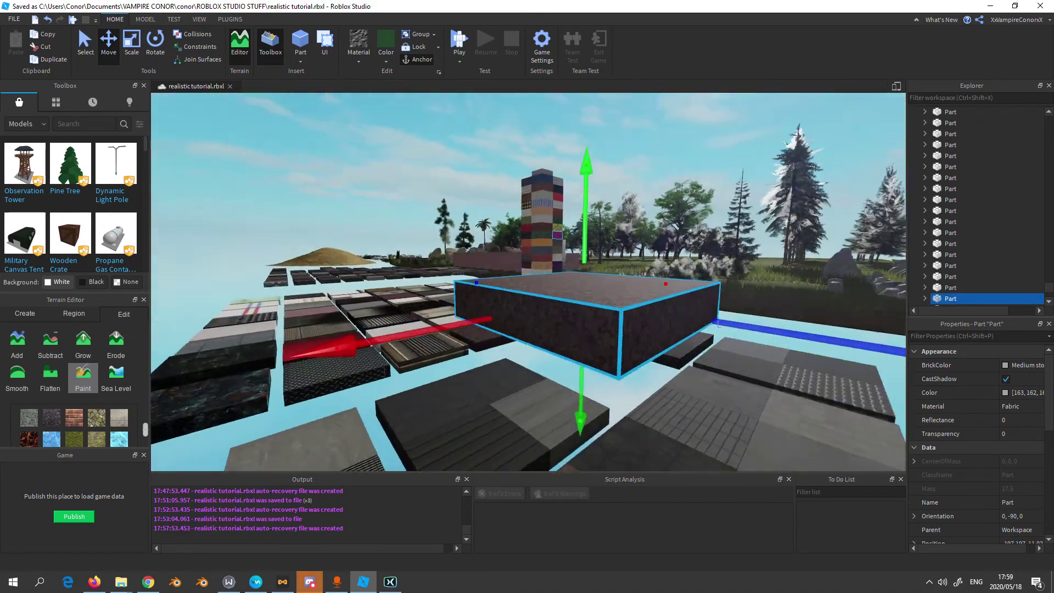
scroll(527, 280, down, 5)
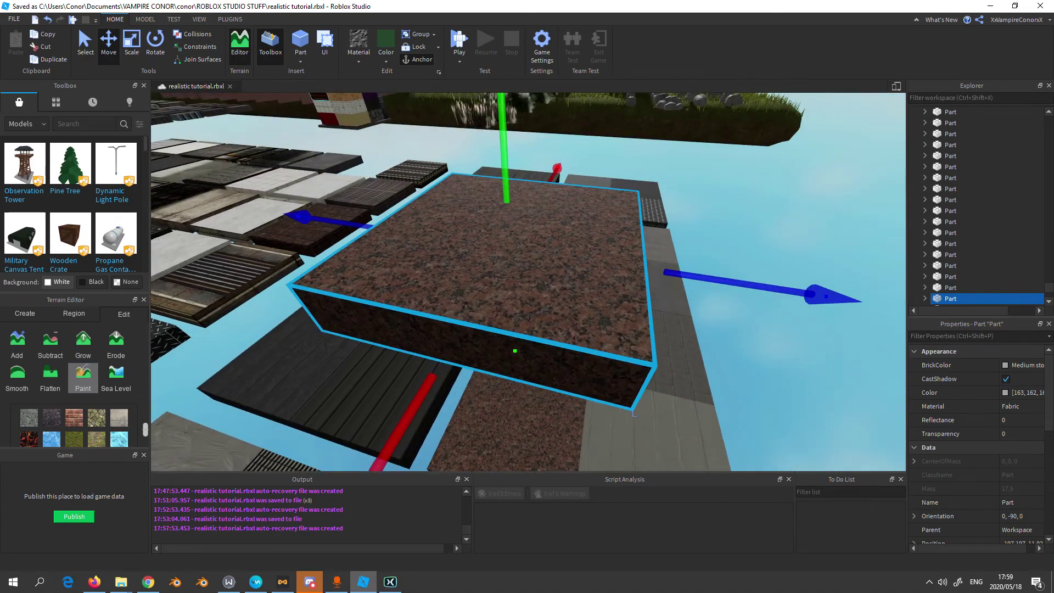
scroll(964, 287, down, 1)
scroll(550, 274, up, 3)
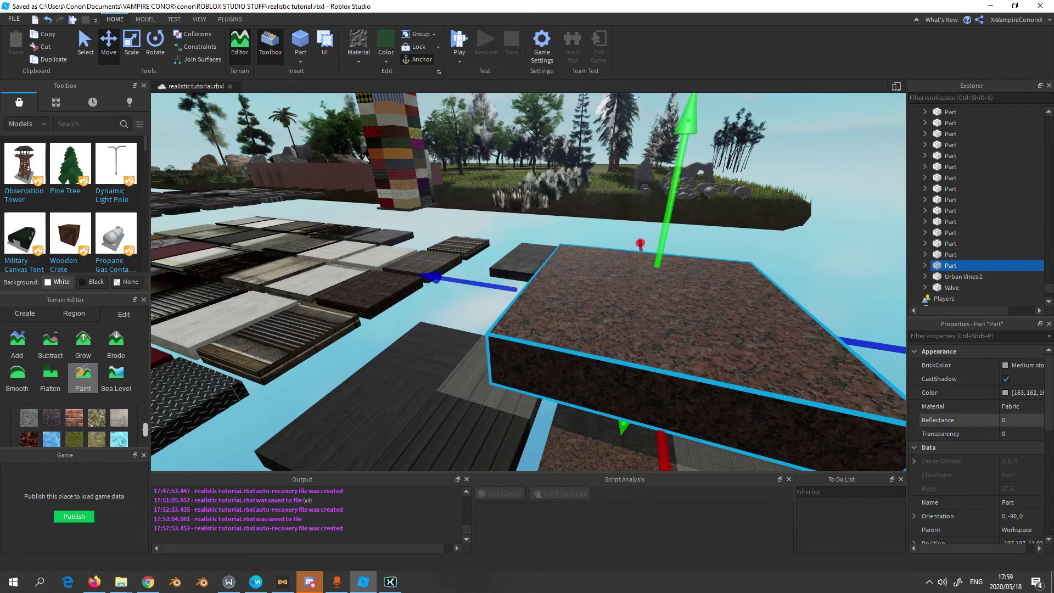
right_drag(494, 274, 604, 274)
Set the raised granite tile's material to CorrodedMetal, inspect its surface reflection up close, and delete the tile
click(1013, 407)
click(1013, 407)
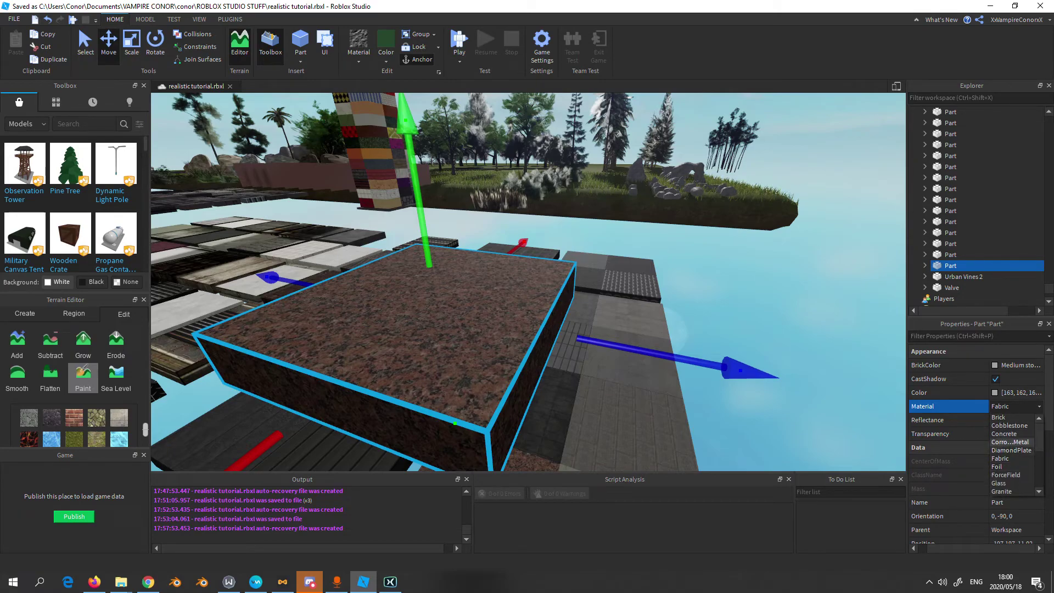
click(1011, 442)
key(w)
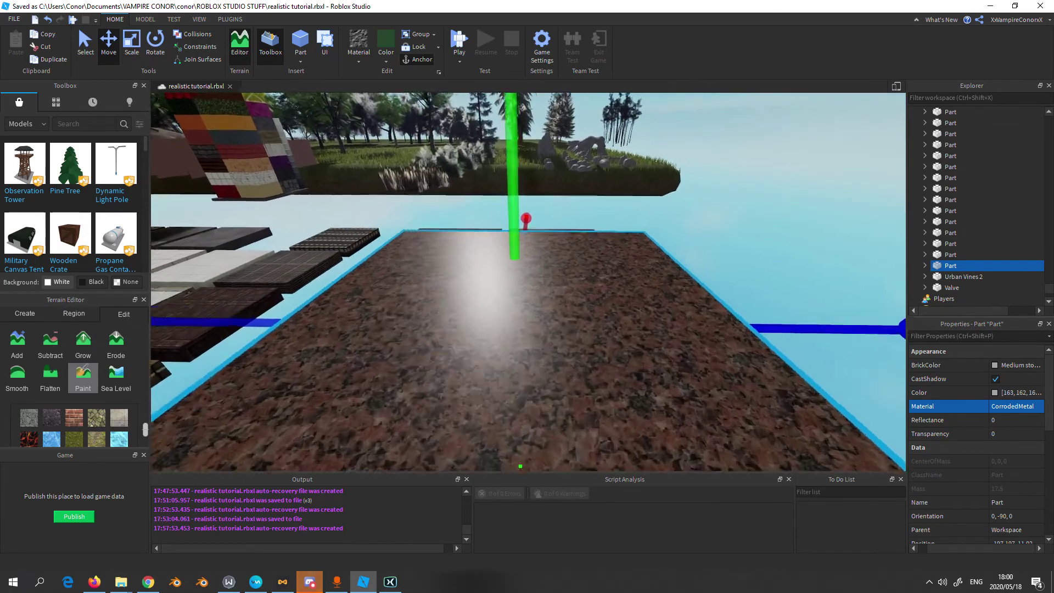
key(f)
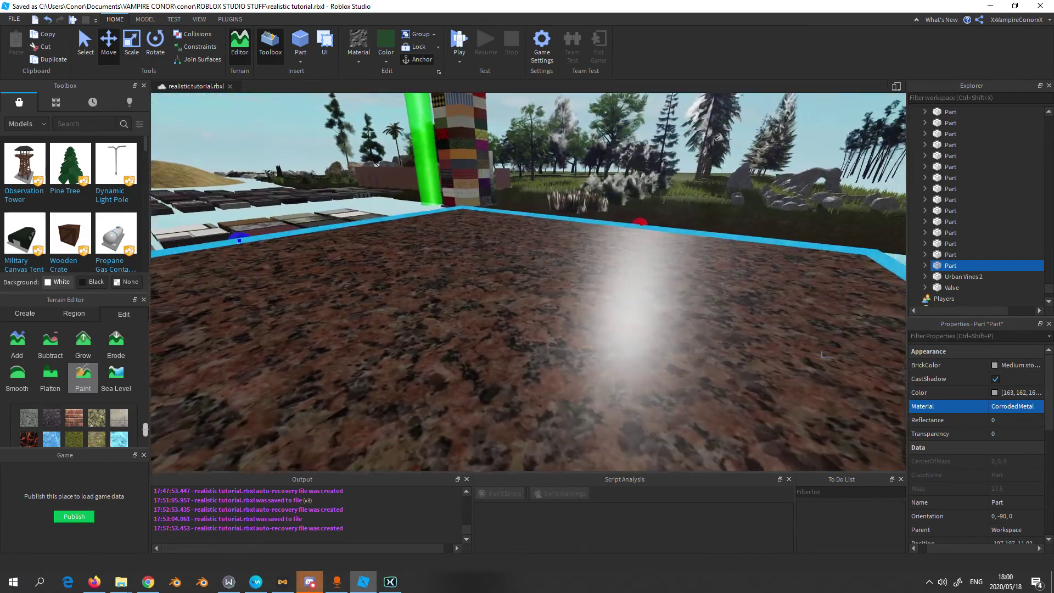
key(s)
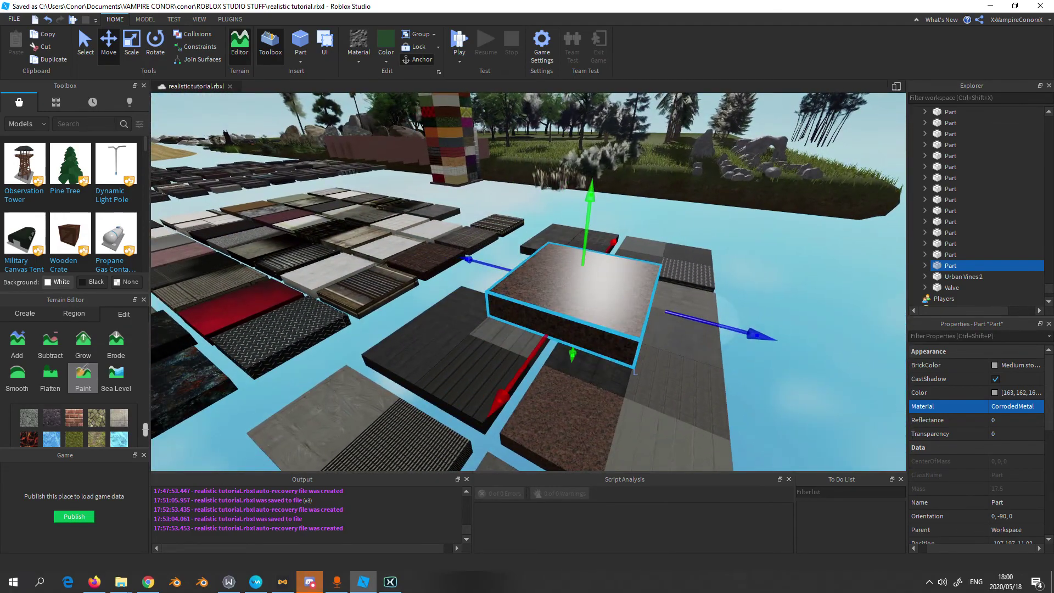
key(s)
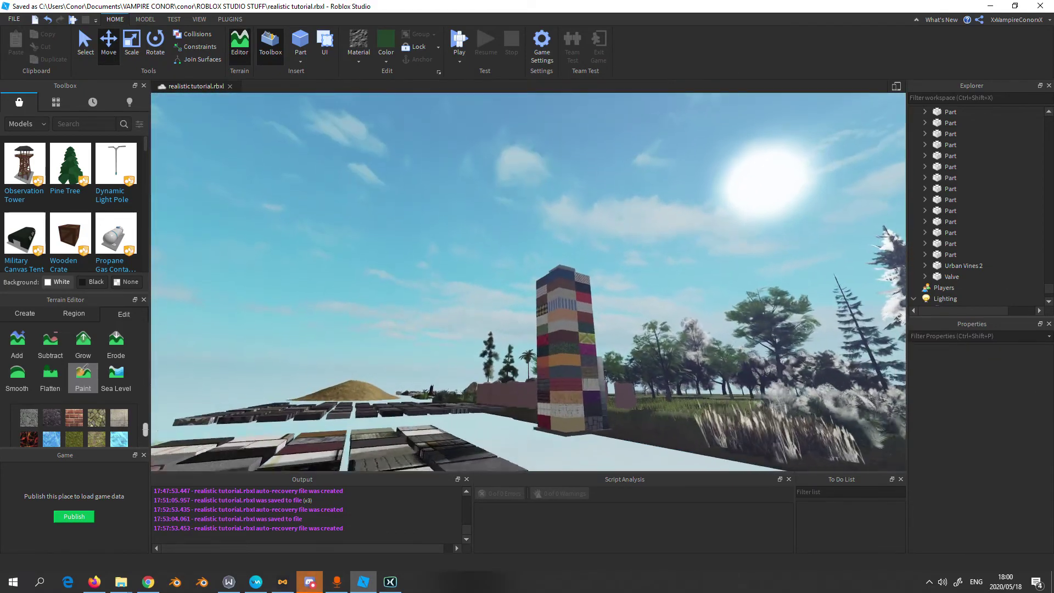
Examine the tall tower of coloured and textured sample blocks up close from several sides
key(w)
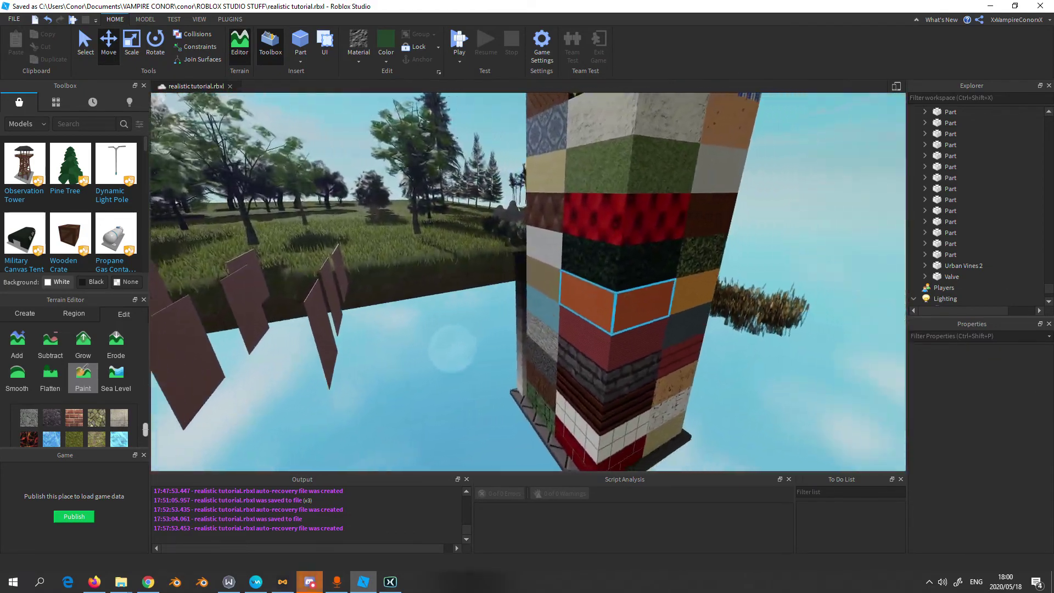
key(w)
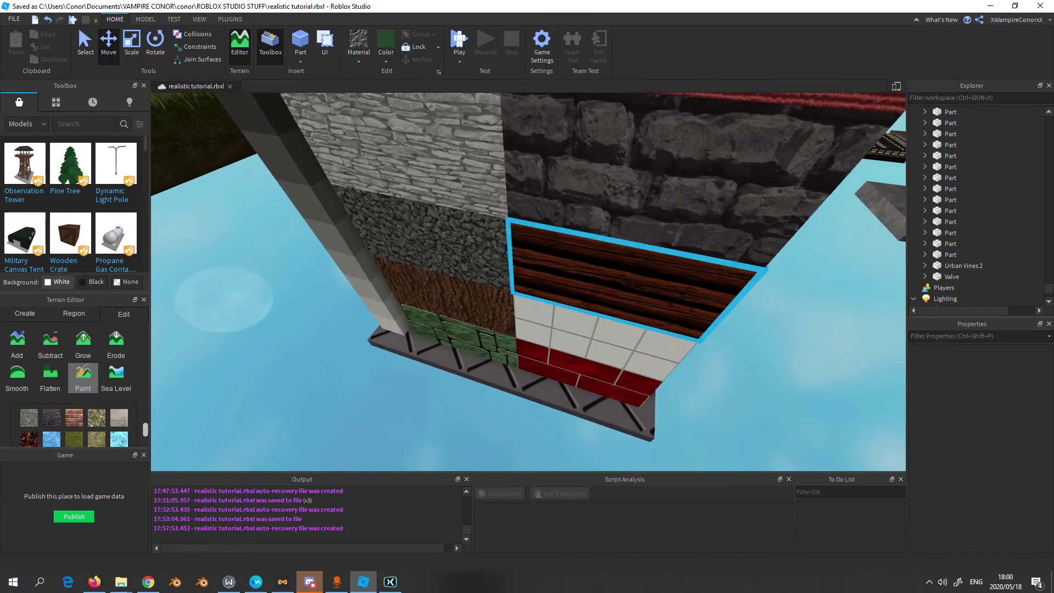
key(w)
key(s)
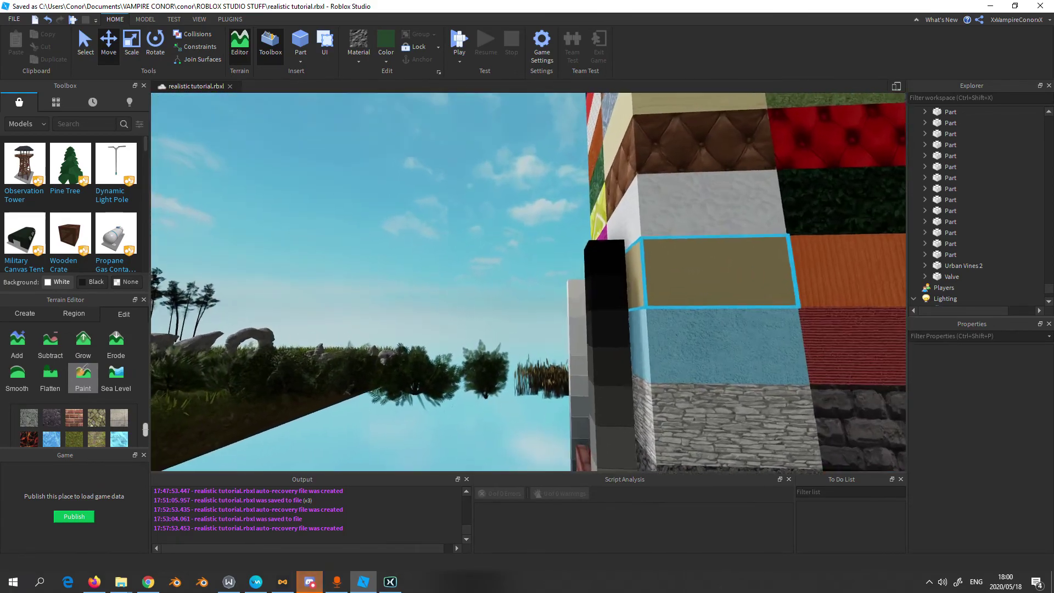
key(s)
key(a)
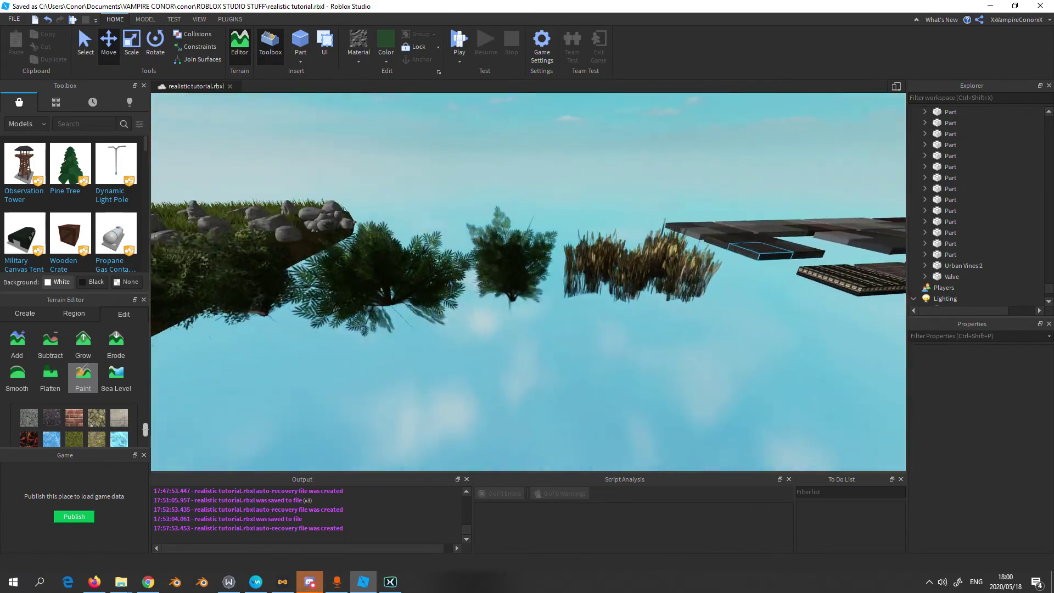
Examine the row of shrubs, the rock and stone arch models on the grass, and the cave entrance
key(e)
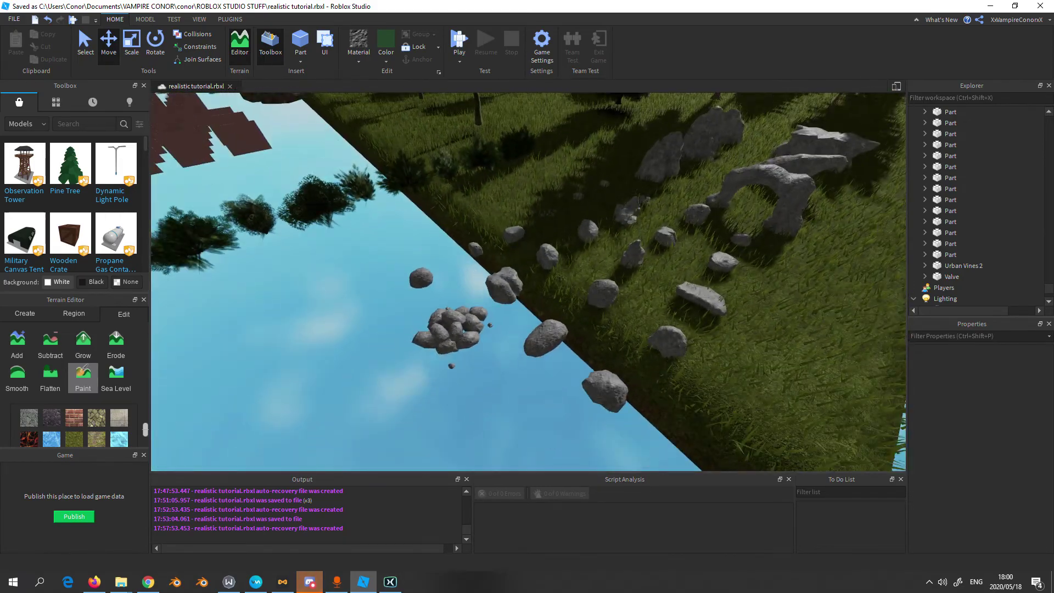
key(q)
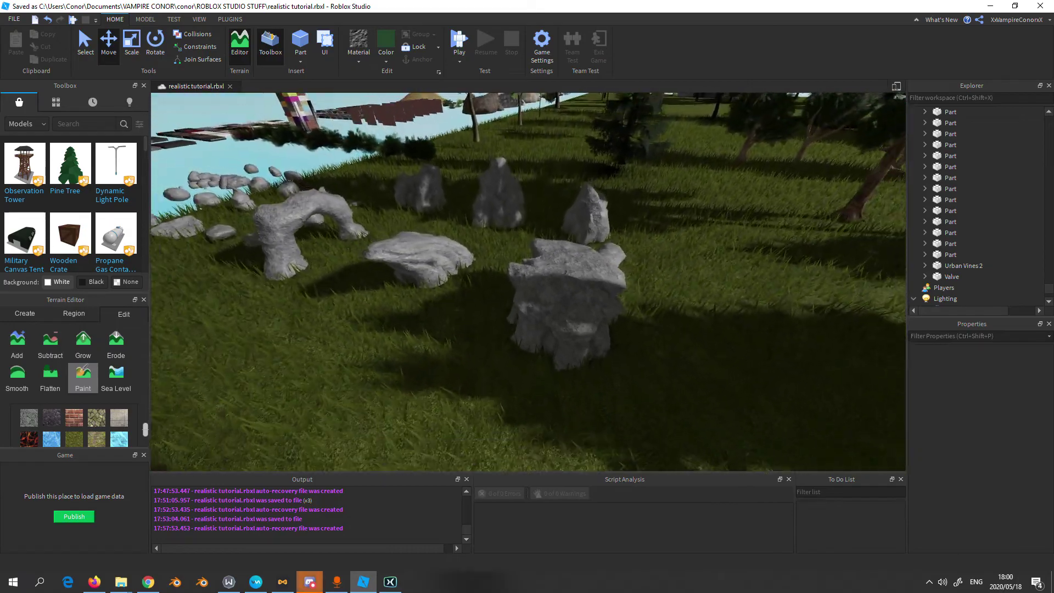
right_drag(527, 280, 472, 277)
key(w)
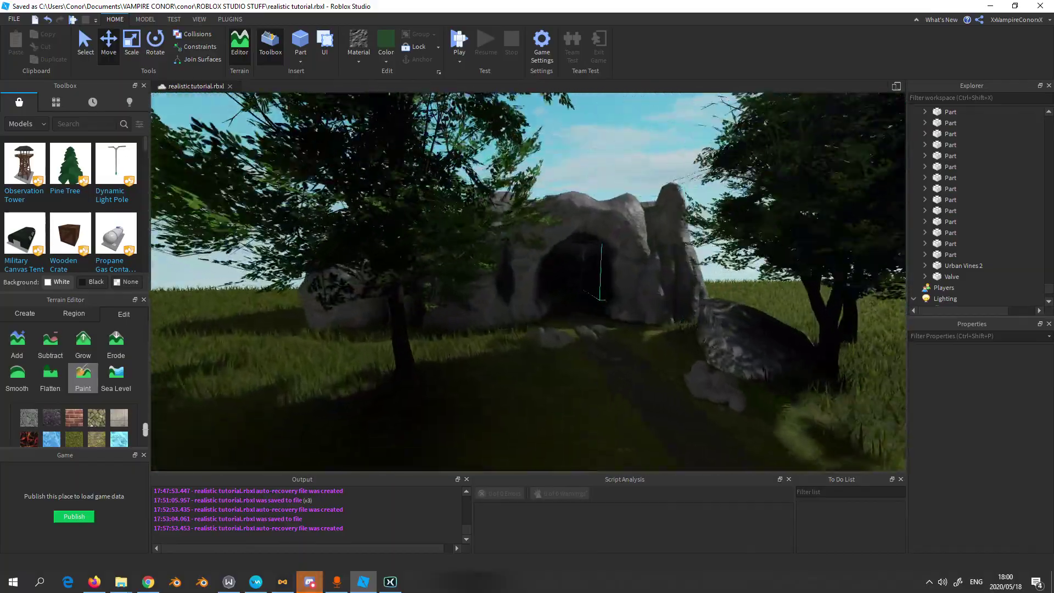
right_drag(528, 280, 494, 286)
key(w)
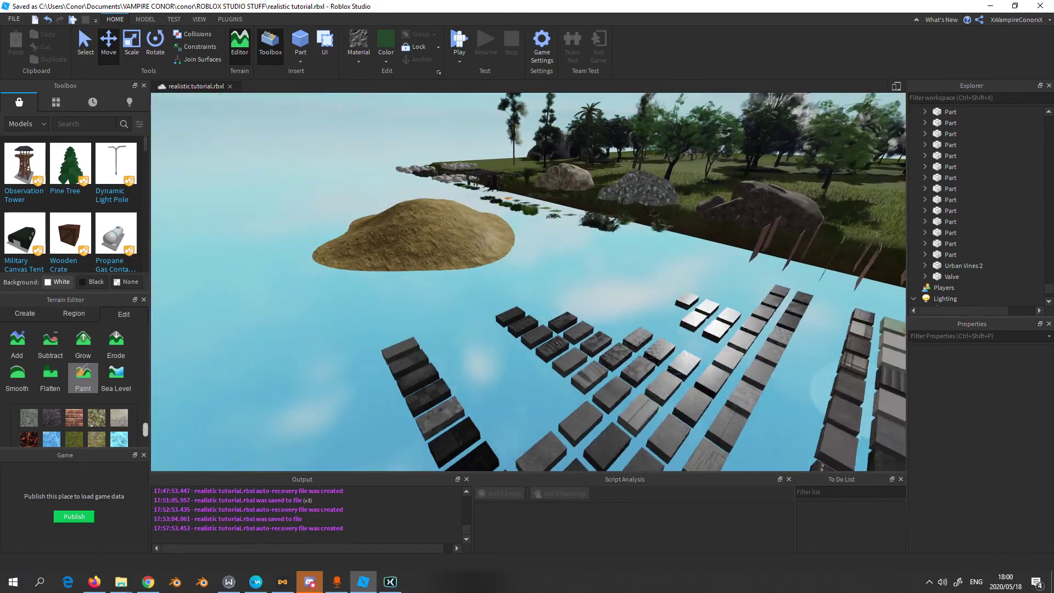
Examine the rows of dark wood, stone and metal sample blocks beside the sand mound, selecting one wood-grain block
right_drag(527, 280, 527, 324)
key(w)
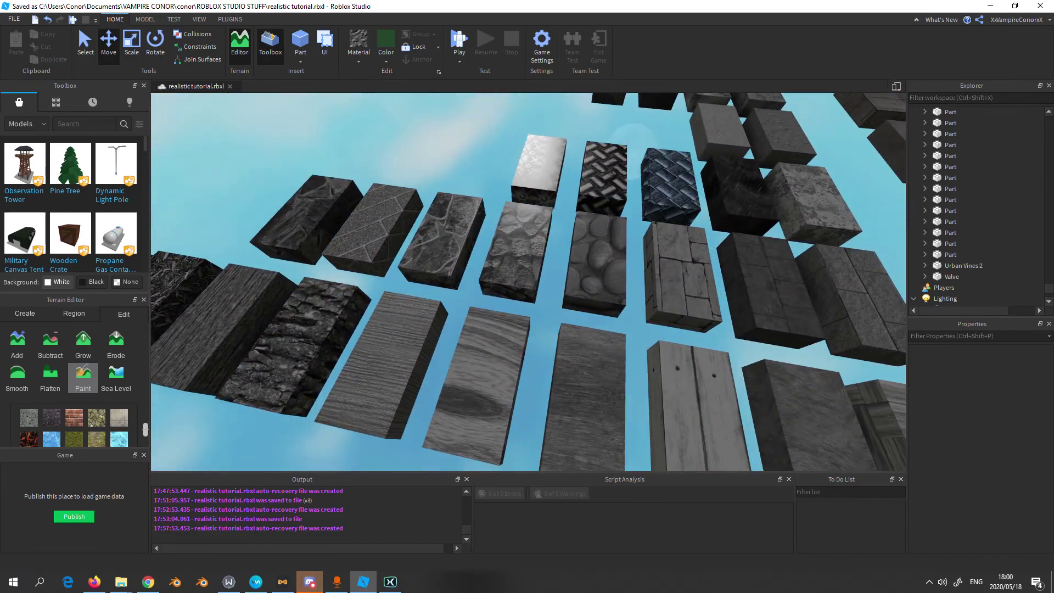
right_drag(528, 280, 505, 275)
click(548, 308)
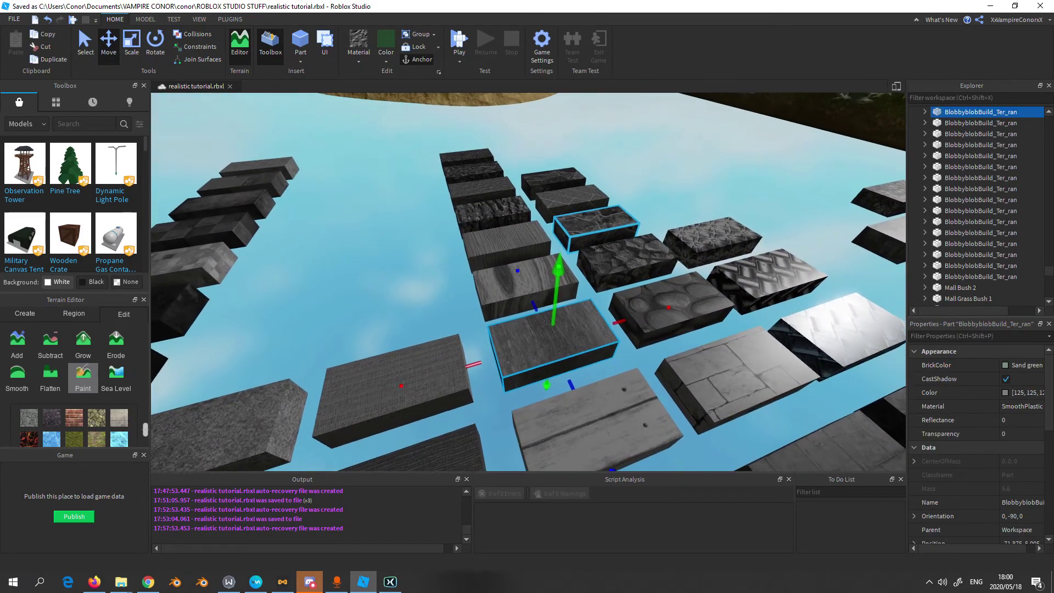
key(s)
right_drag(527, 280, 642, 319)
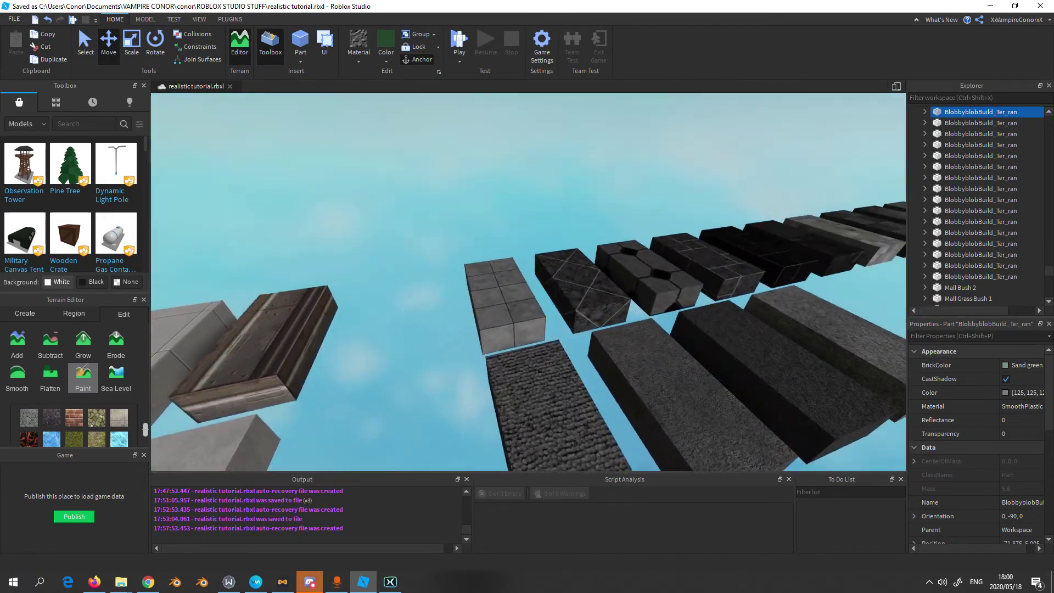
key(w)
right_drag(642, 319, 621, 391)
key(s)
key(w)
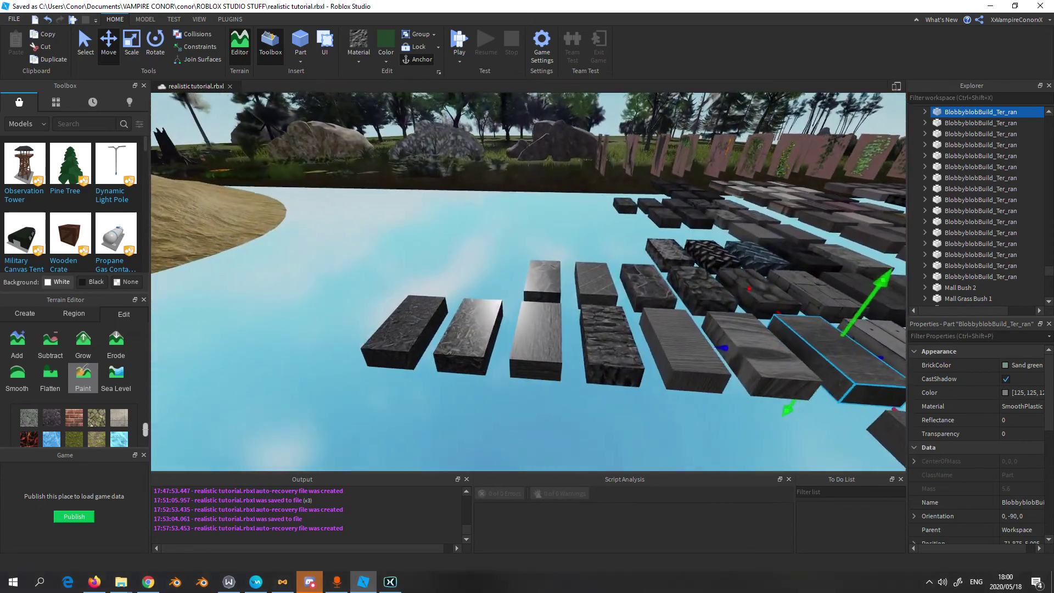
Insert a DepthOfFieldEffect into the Workspace Camera while viewing the cave entrance
right_drag(528, 285, 445, 274)
key(w)
key(w)
key(s)
right_drag(527, 275, 549, 242)
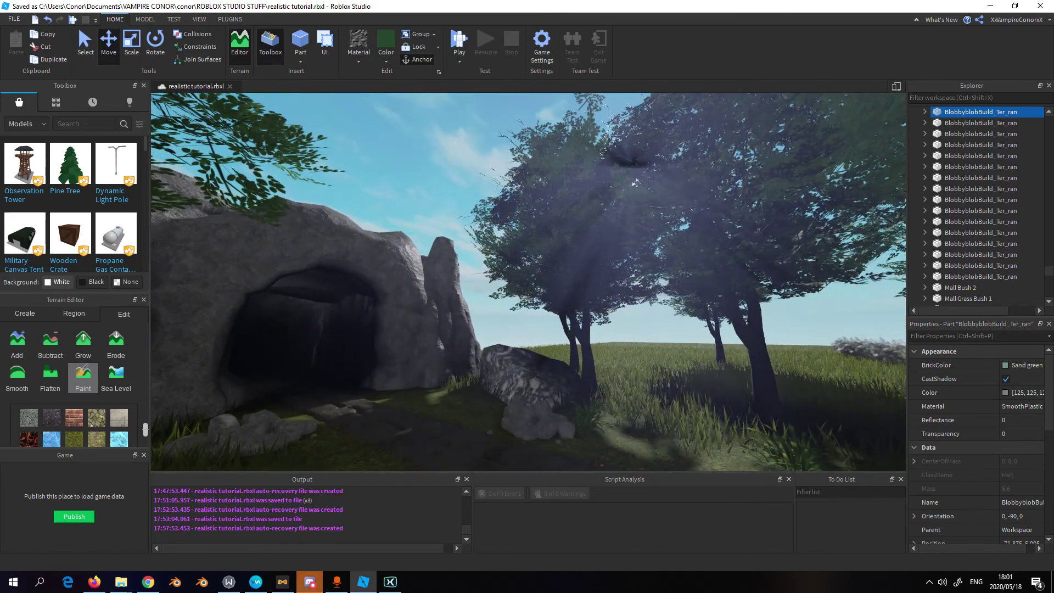
key(w)
scroll(1024, 212, down, 5)
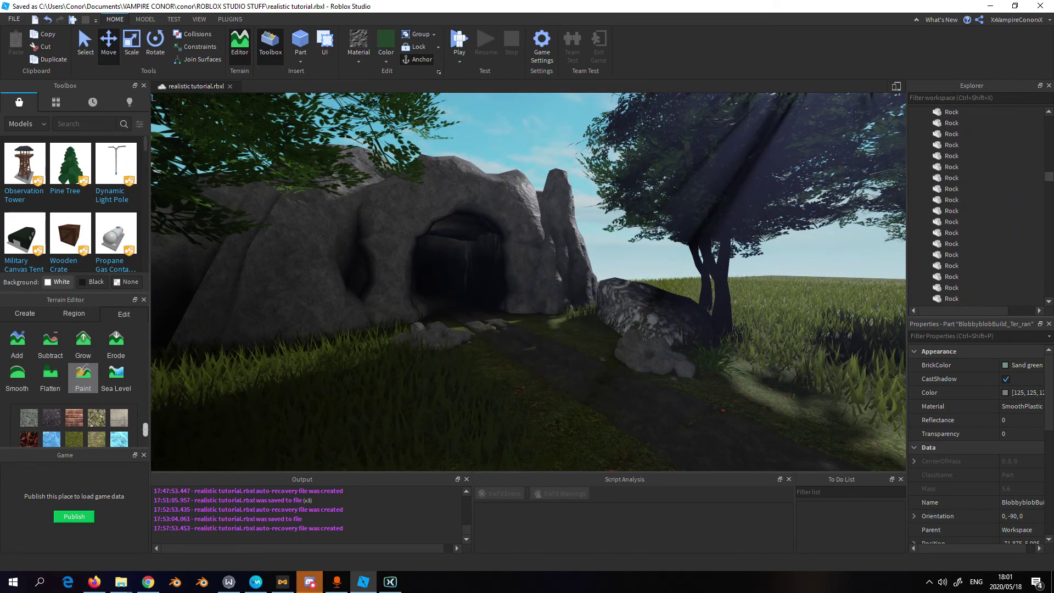
scroll(988, 123, up, 10)
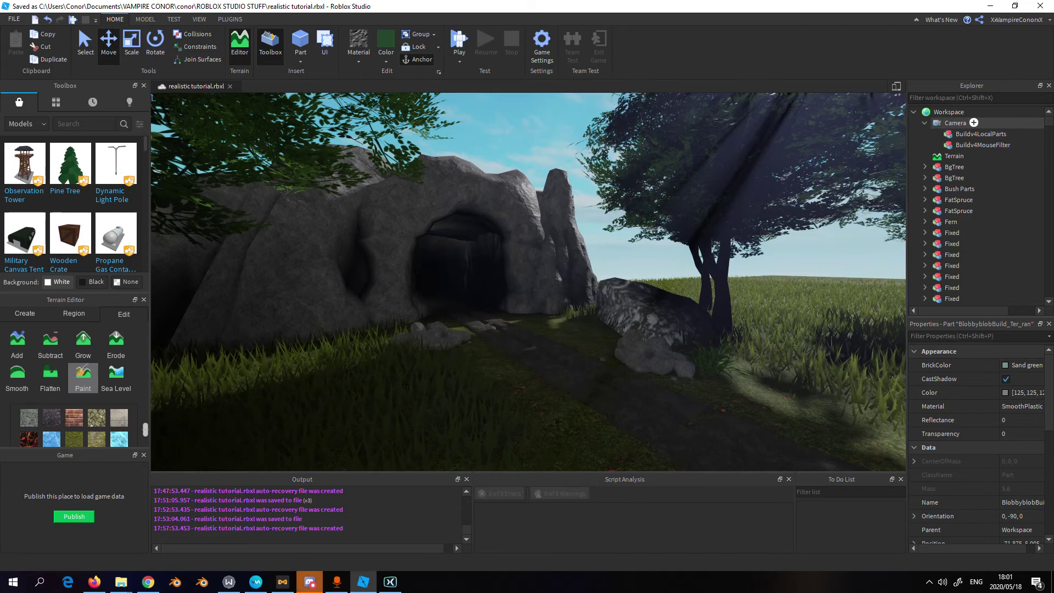
click(974, 123)
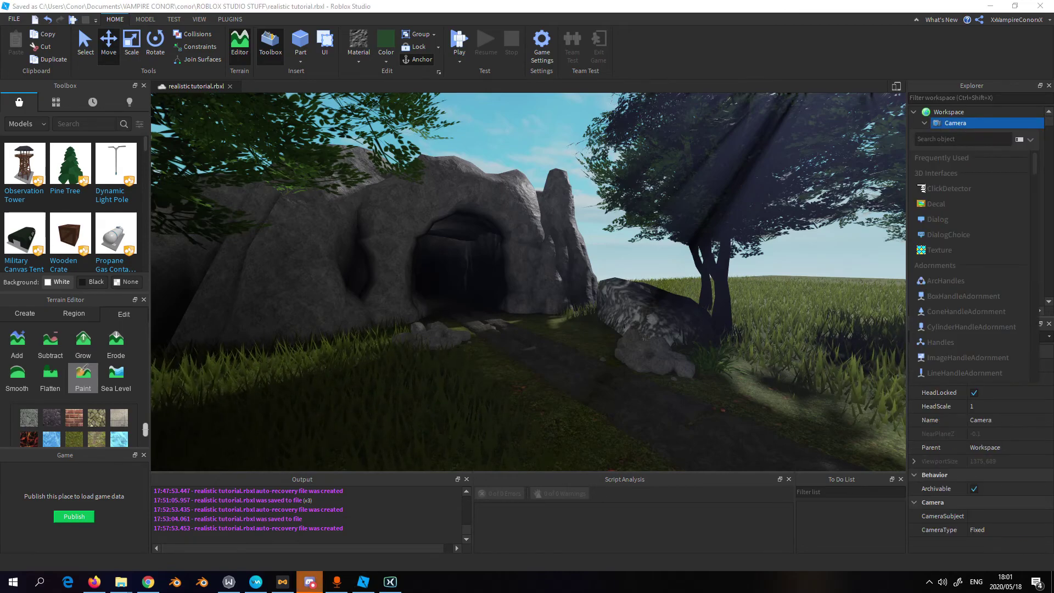
text(d)
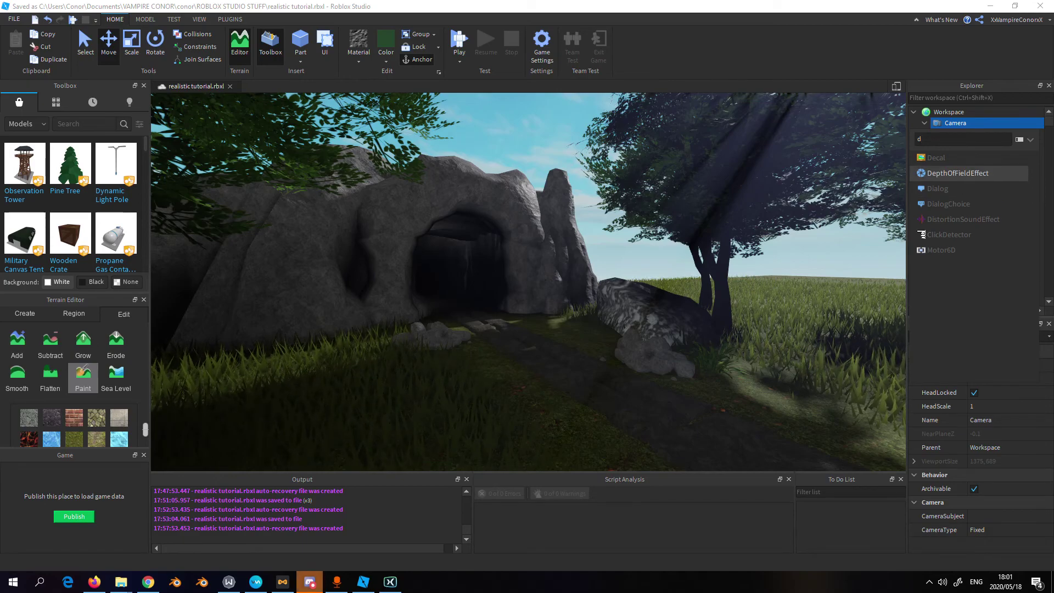
key(Return)
Set the depth of field effect's FarIntensity to 0.22
key(w)
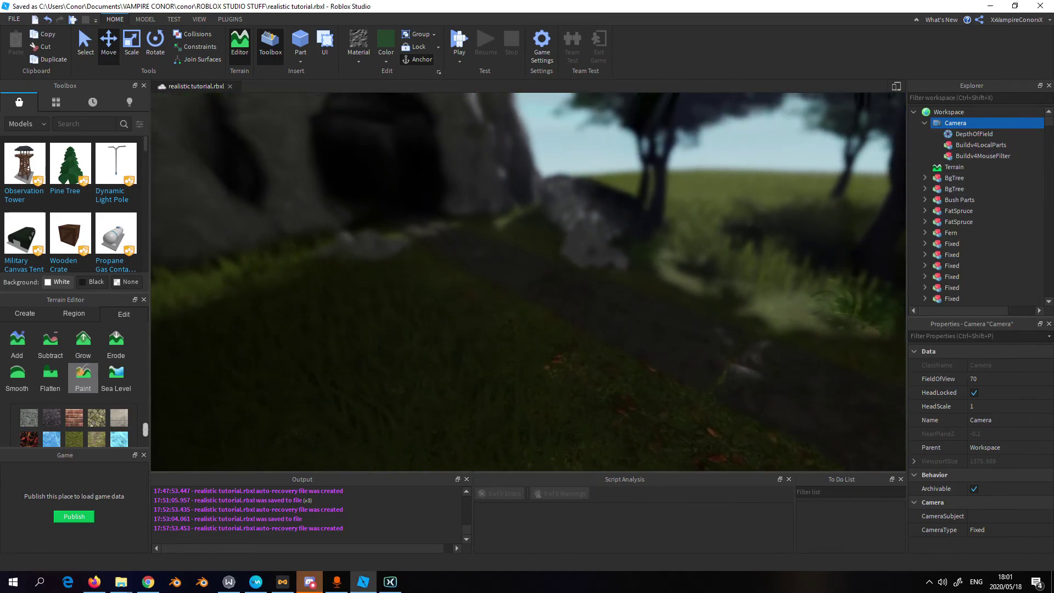
key(w)
right_drag(637, 330, 637, 291)
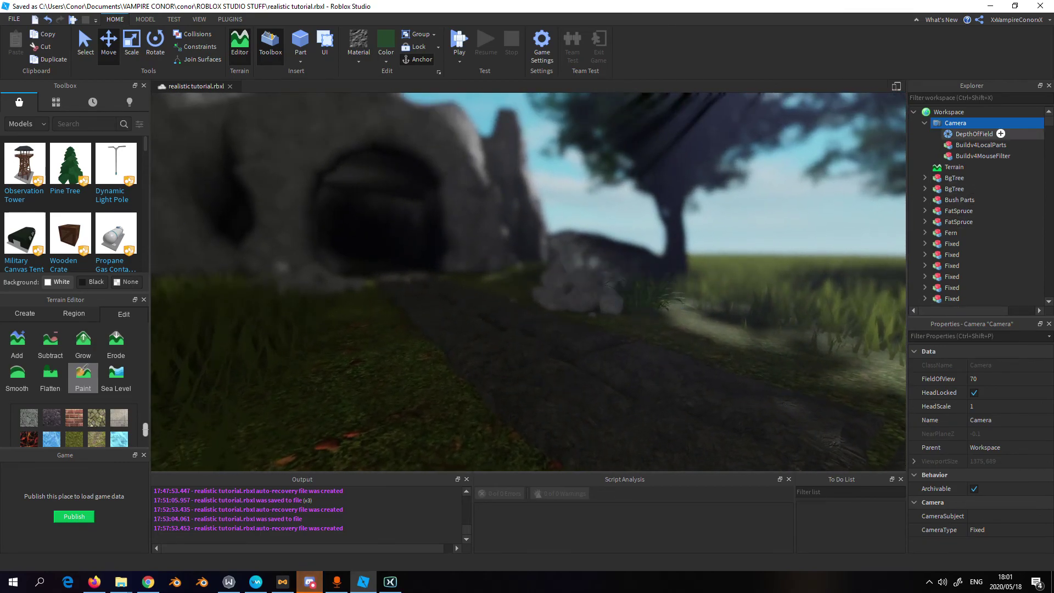
click(975, 133)
click(982, 434)
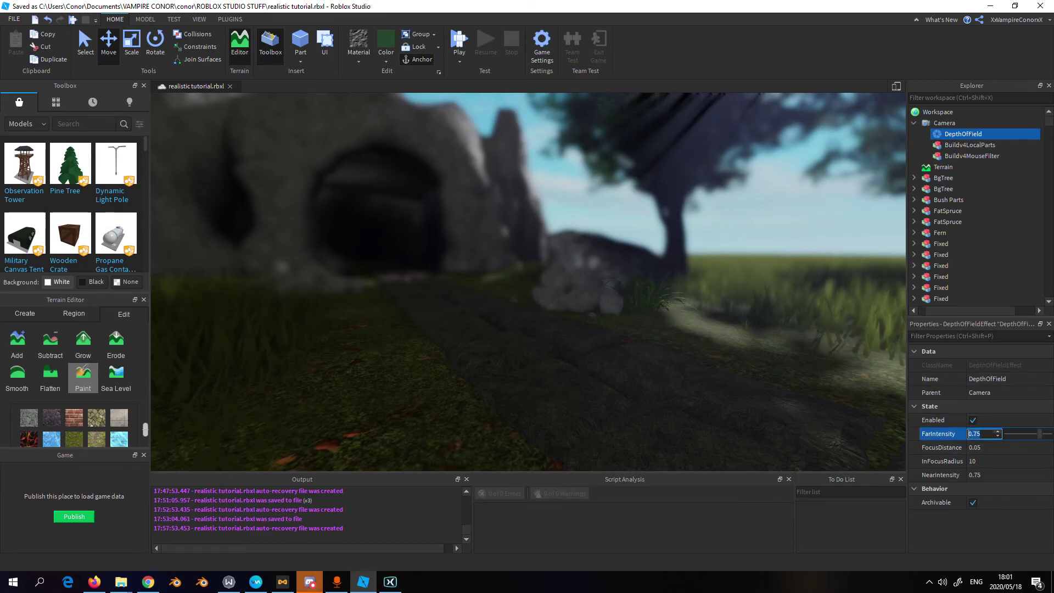
text(0.085)
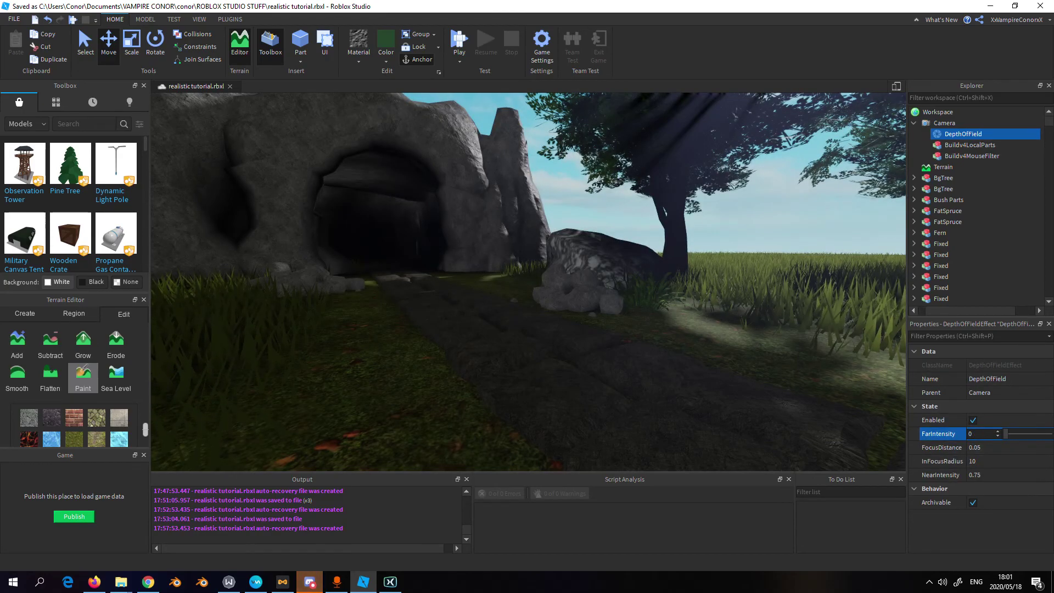
key(BackSpace)
key(BackSpace)
key(BackSpace)
text(22)
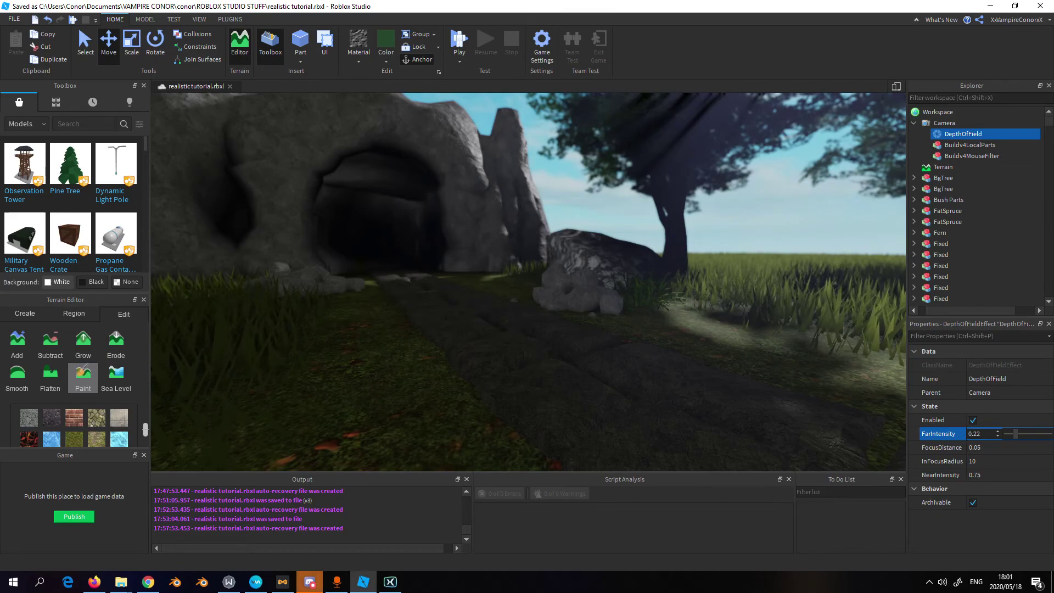
key(Return)
Set the depth of field effect's FocusDistance to 26.82 and its InFocusRadius to 32.315
right_drag(695, 263, 695, 262)
click(983, 448)
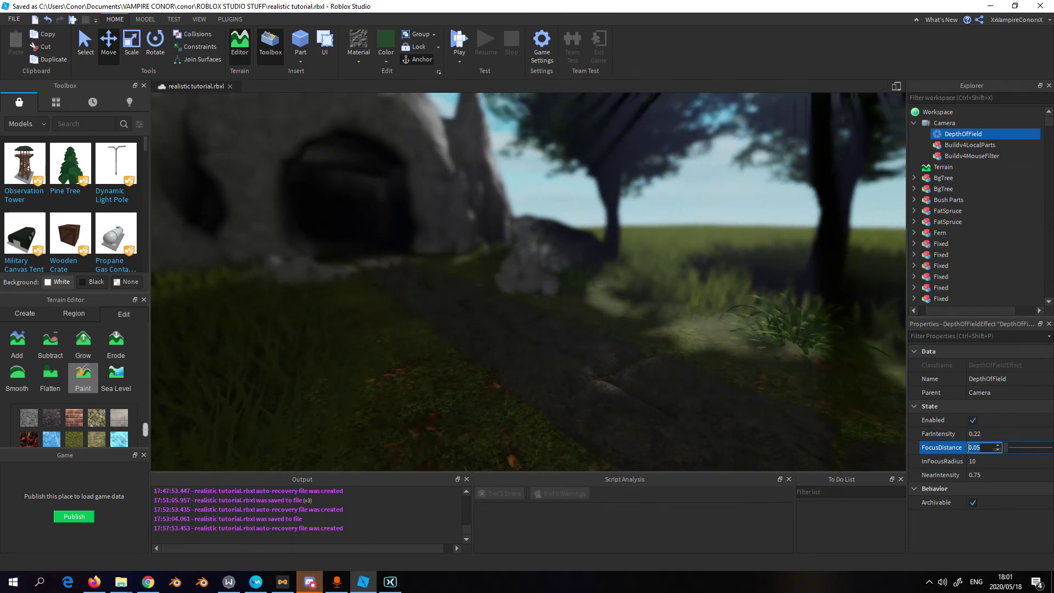
text(12.2)
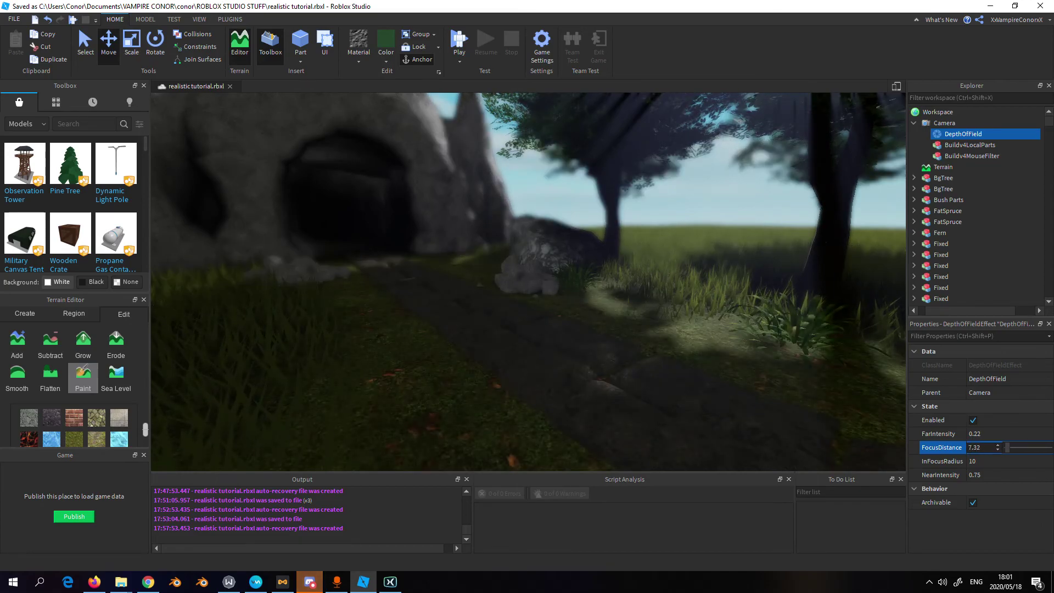
drag(1008, 447, 1035, 461)
click(970, 462)
mouse_move(527, 274)
right_down()
mouse_move(549, 275)
mouse_move(505, 275)
mouse_move(544, 275)
mouse_move(511, 275)
mouse_move(528, 275)
mouse_move(527, 307)
mouse_move(544, 274)
right_up()
Insert a Sky object into the Lighting service
scroll(960, 254, down, 5)
scroll(959, 254, down, 10)
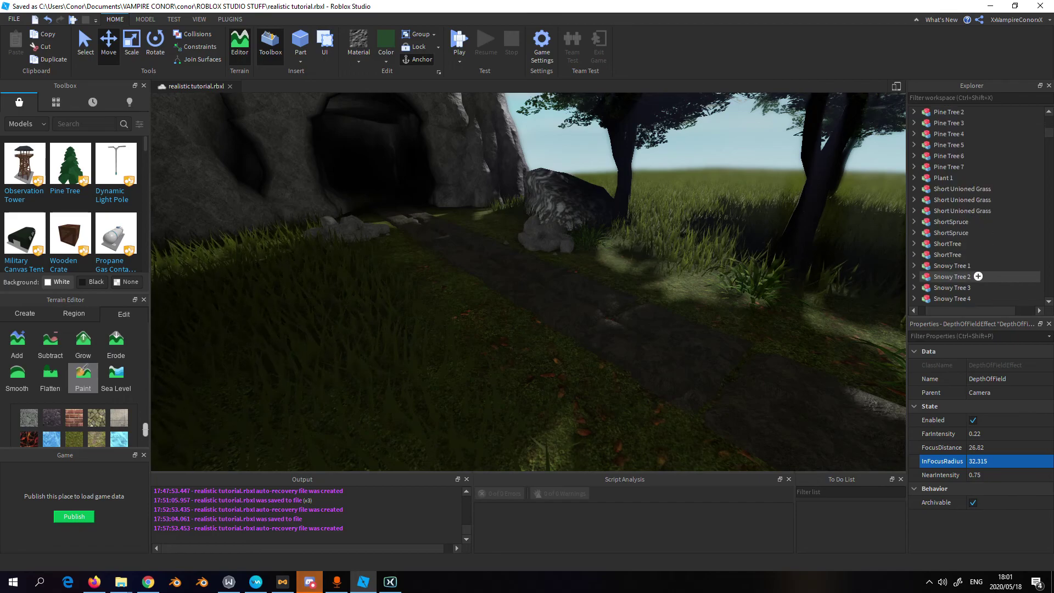
key(s)
scroll(972, 265, down, 10)
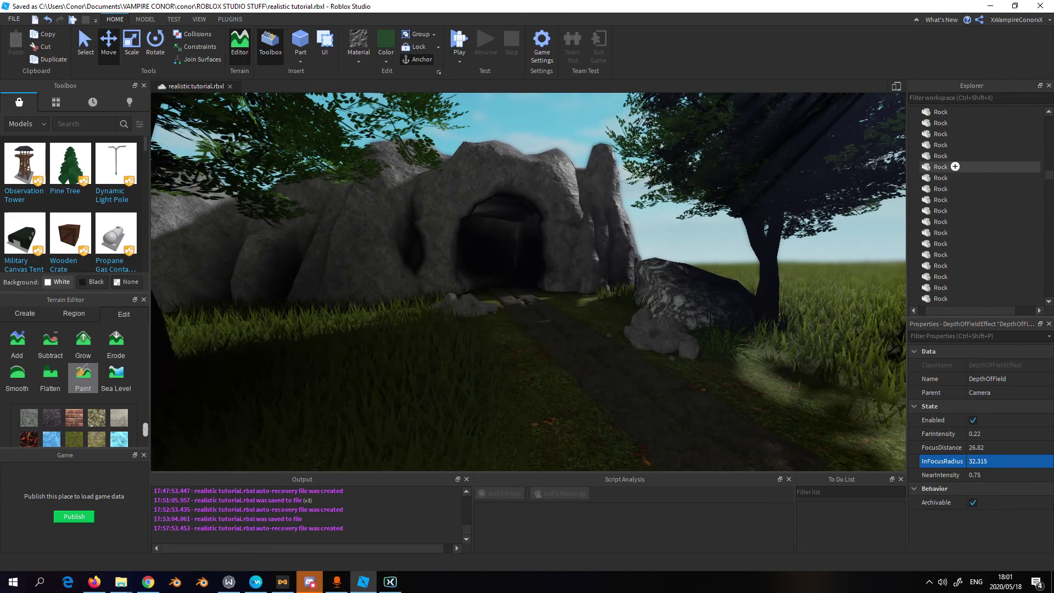
scroll(1021, 242, down, 5)
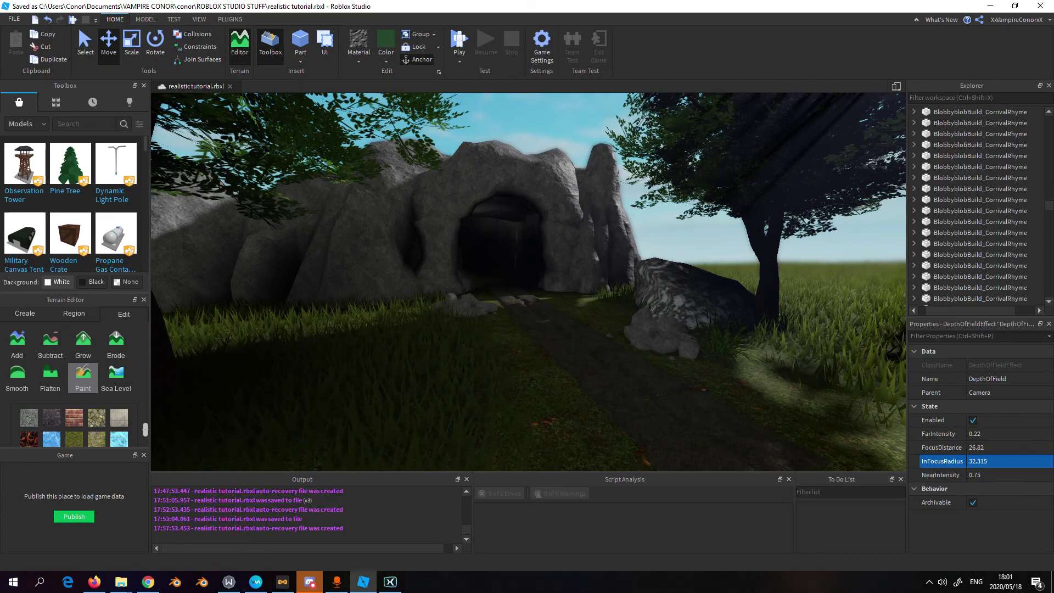
scroll(988, 275, down, 10)
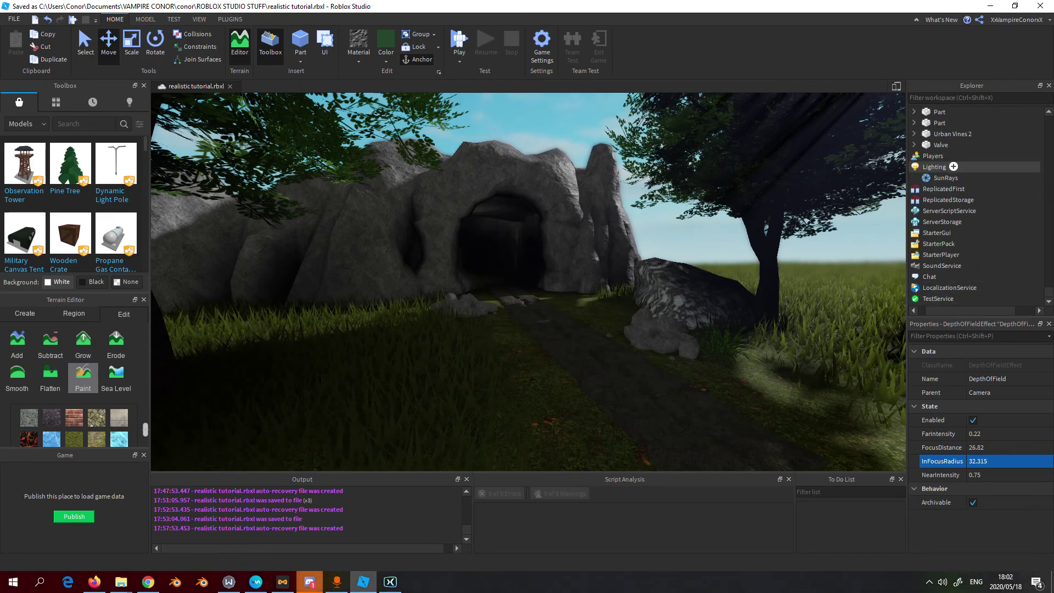
click(945, 166)
click(965, 166)
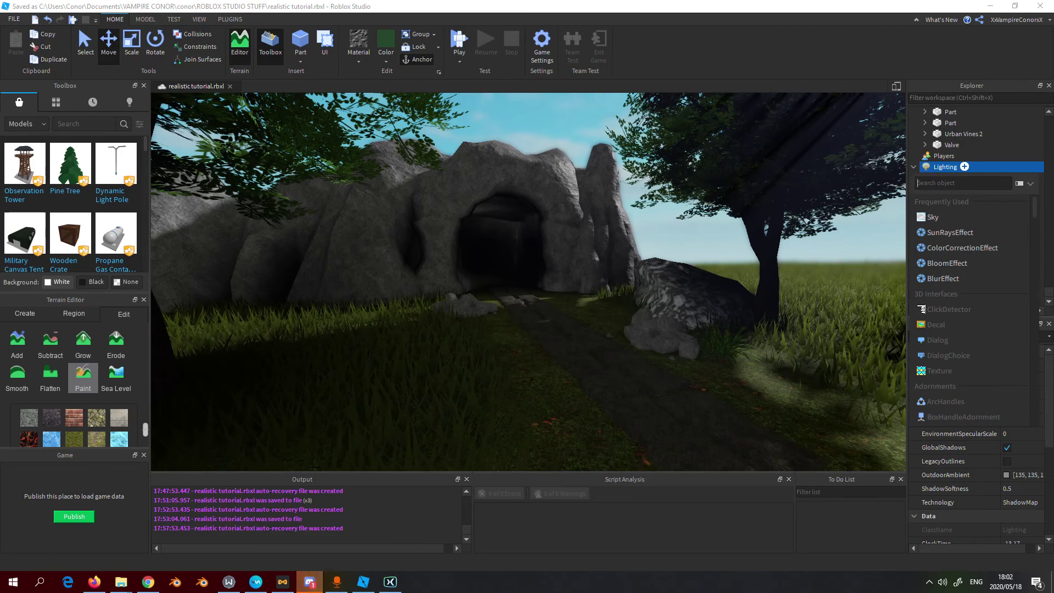
click(950, 218)
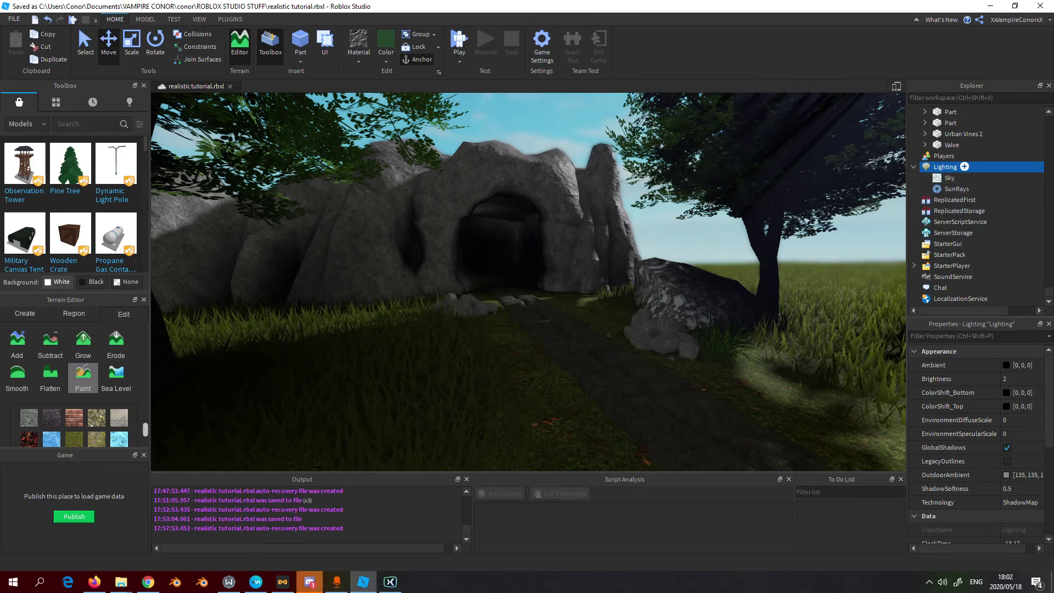
Insert an Atmosphere object into Lighting and inspect the haze around the cave, trees and stone path
click(964, 166)
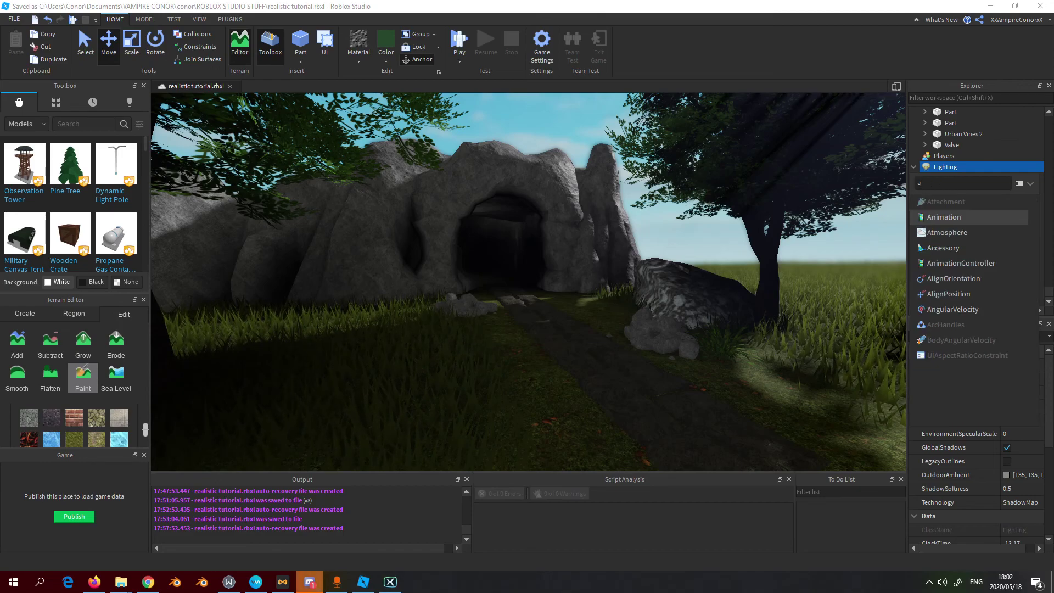
text(a)
click(948, 232)
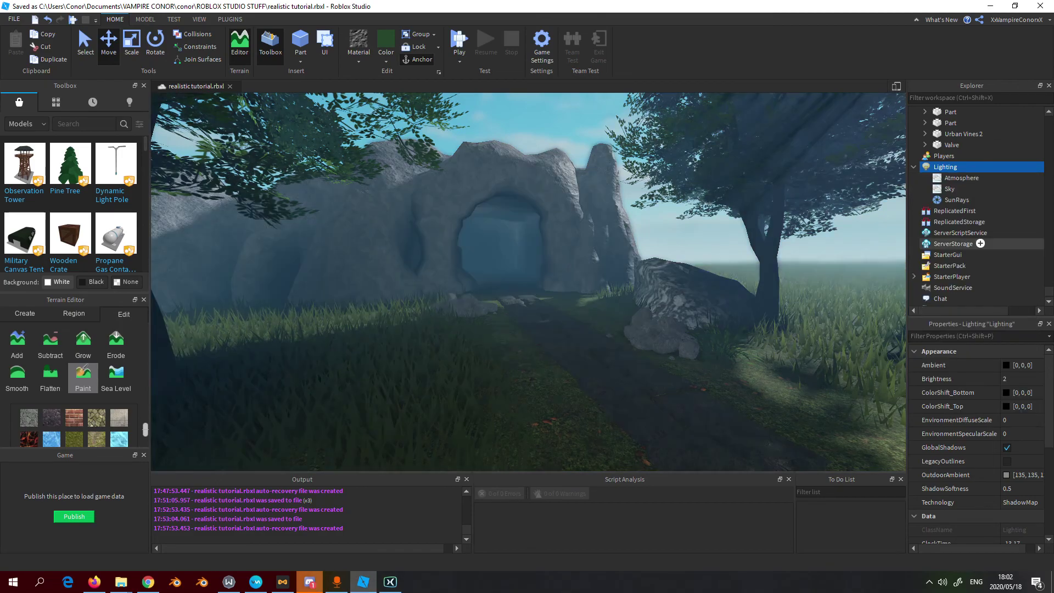
key(d)
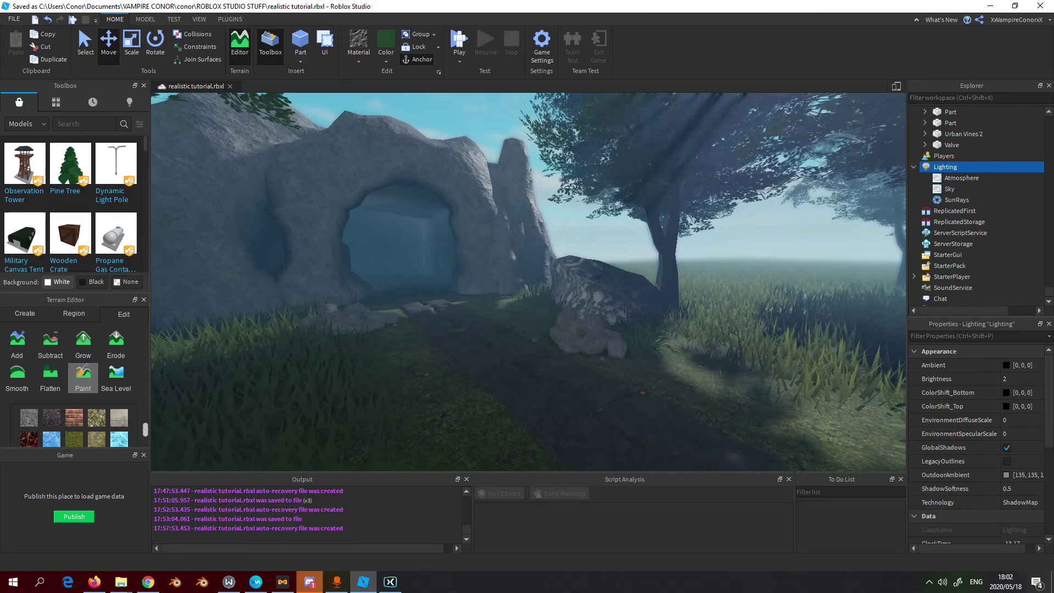
key(d)
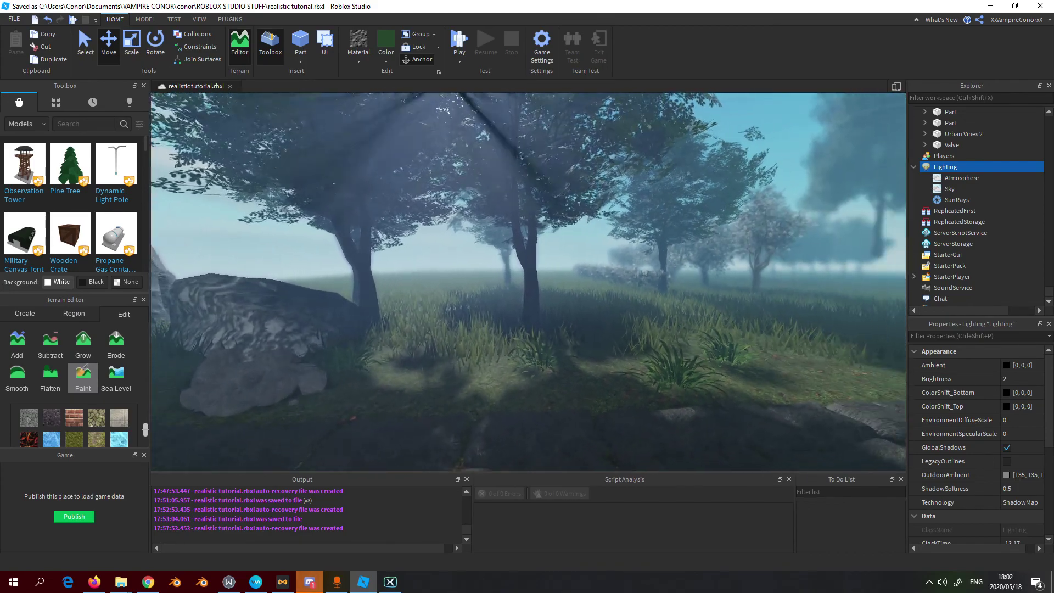
key(w)
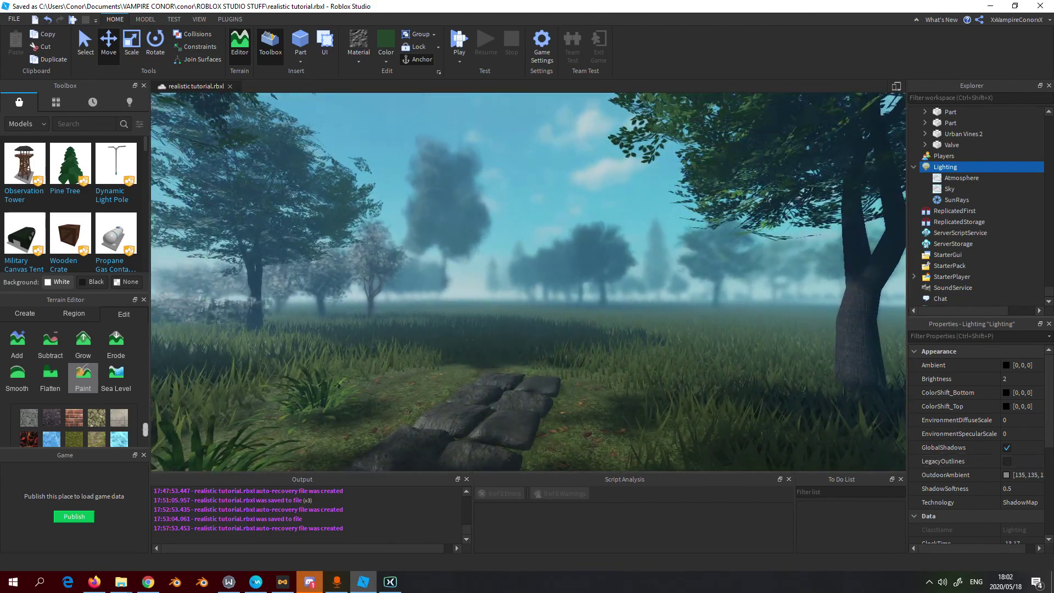
Select the Atmosphere object and open its Glare value for editing
click(962, 178)
click(969, 488)
key(shift+Tab)
key(shift+Tab)
key(shift+Tab)
key(shift+Tab)
key(shift+Tab)
key(shift+Tab)
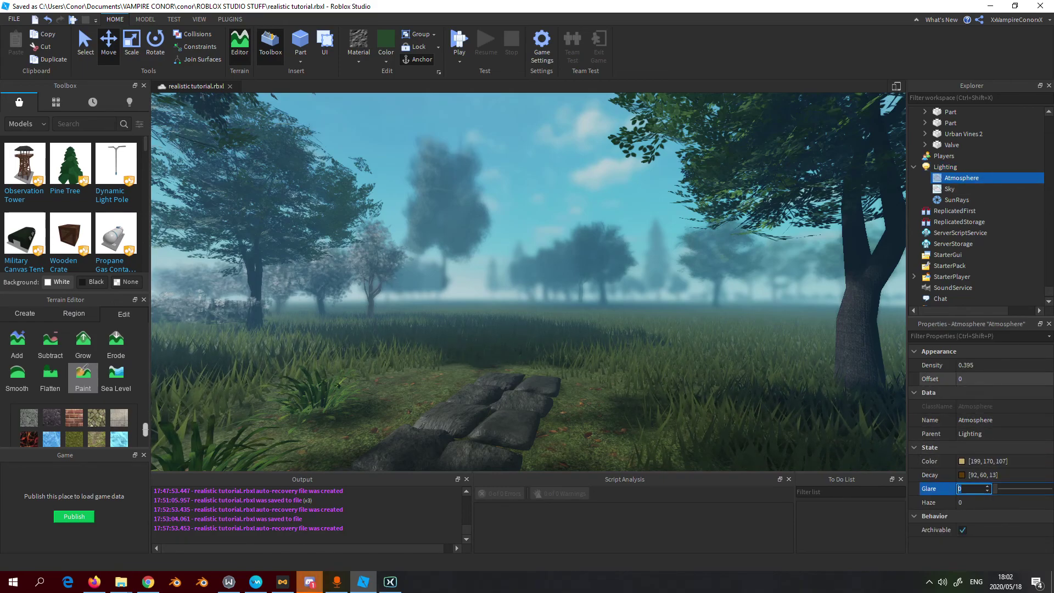
Try the Atmosphere's Density at 0.644 and reduce it to 0.307
drag(1017, 366, 1031, 365)
right_drag(528, 282, 528, 281)
click(972, 365)
text(0.644)
key(Up)
key(Return)
click(983, 365)
drag(1032, 366, 1016, 365)
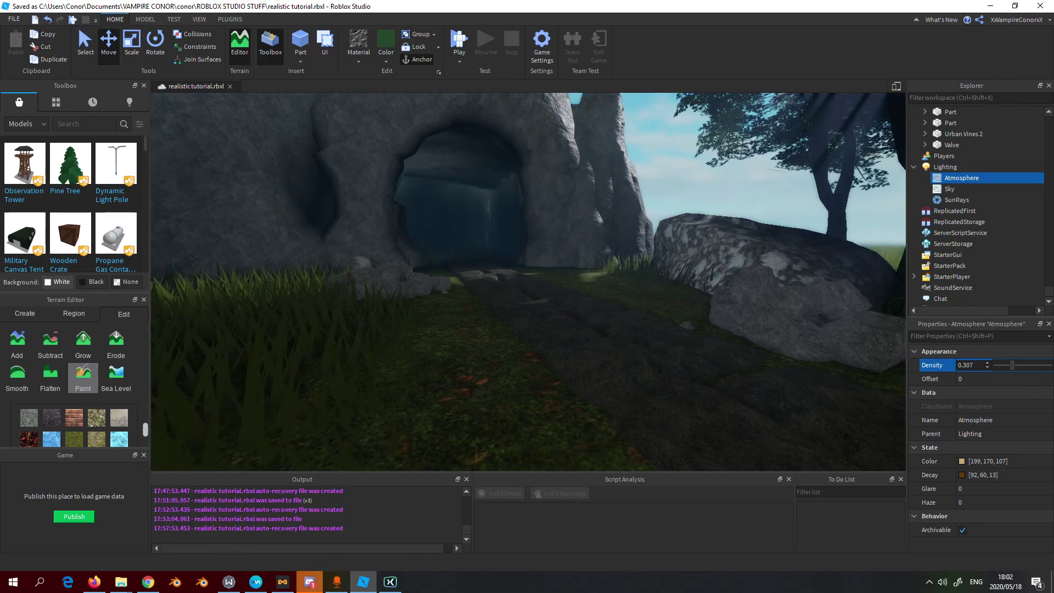